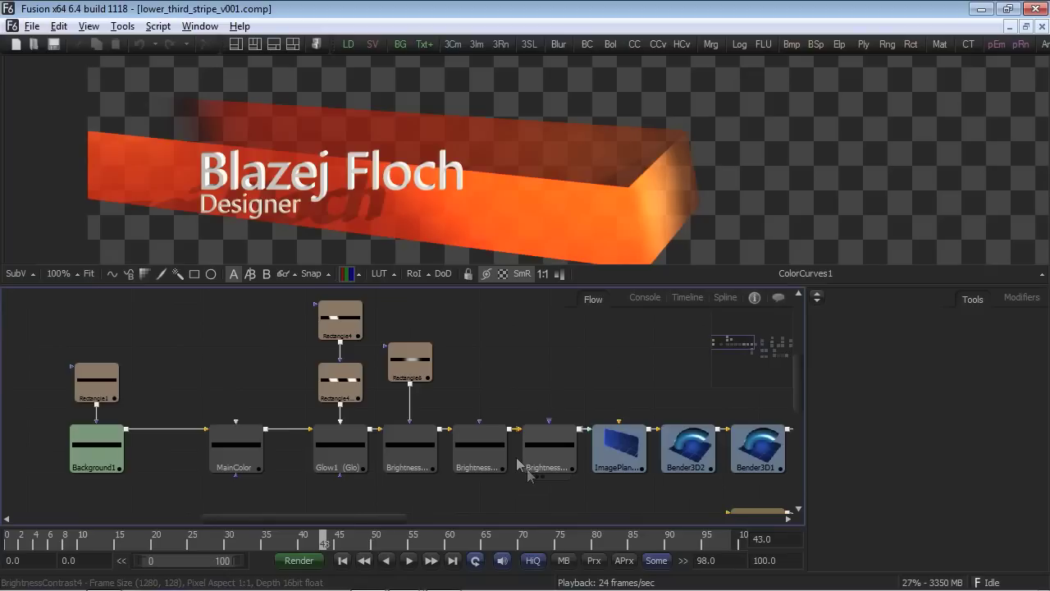
Play the lower third to the stripe-in frame, view Background1's salmon stripe, and select Rectangle1.
{"action": "key", "text": "space"}
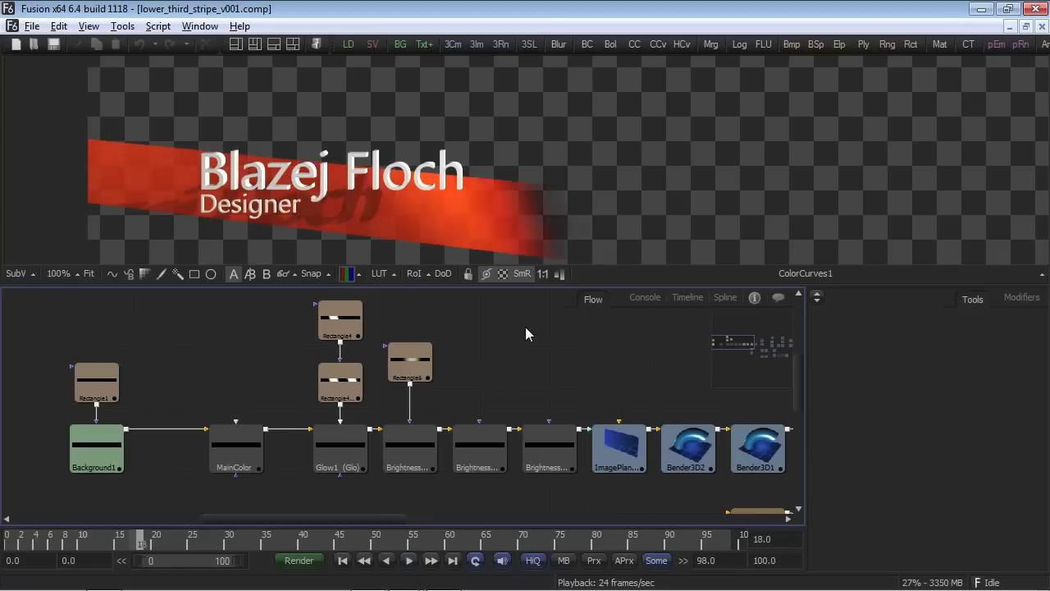
{"action": "key", "text": "space"}
{"action": "left_click_drag", "start_coordinate": [112, 457], "coordinate": [487, 172]}
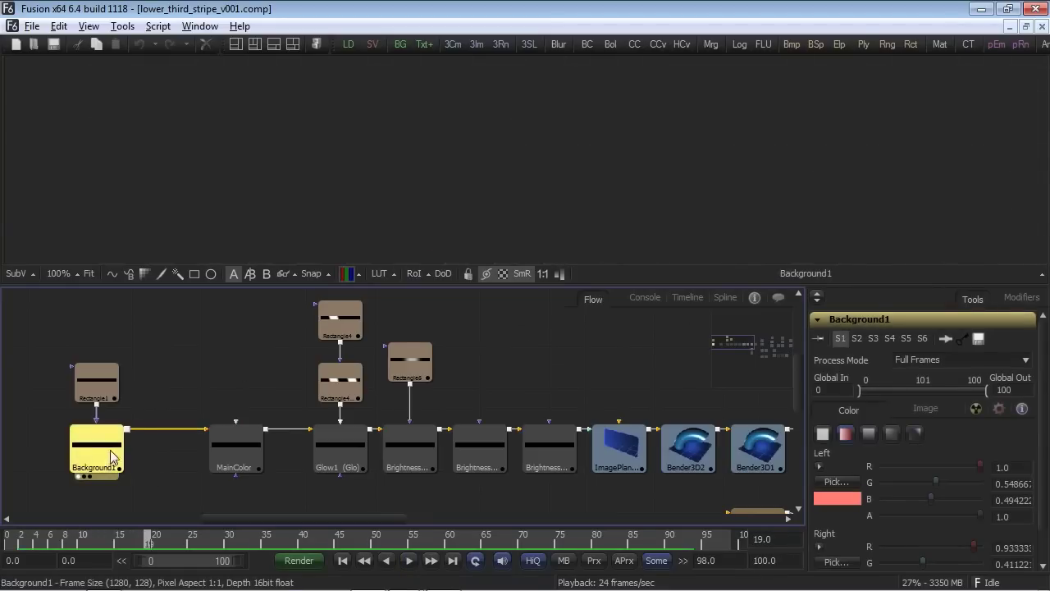
{"action": "scroll", "coordinate": [487, 171], "scroll_direction": "down", "scroll_amount": 2}
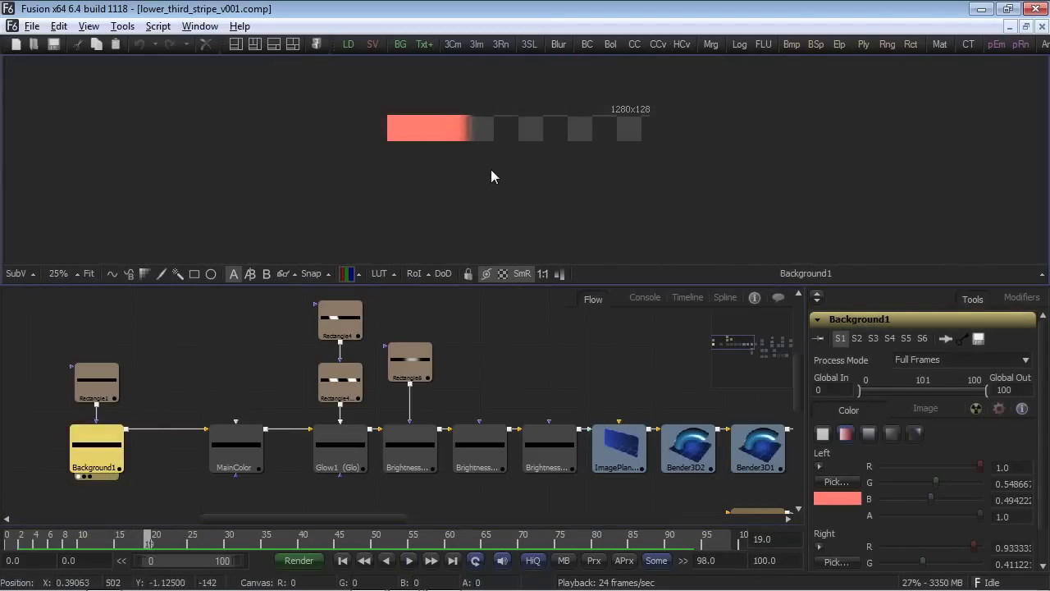
{"action": "scroll", "coordinate": [486, 203], "scroll_direction": "up", "scroll_amount": 2}
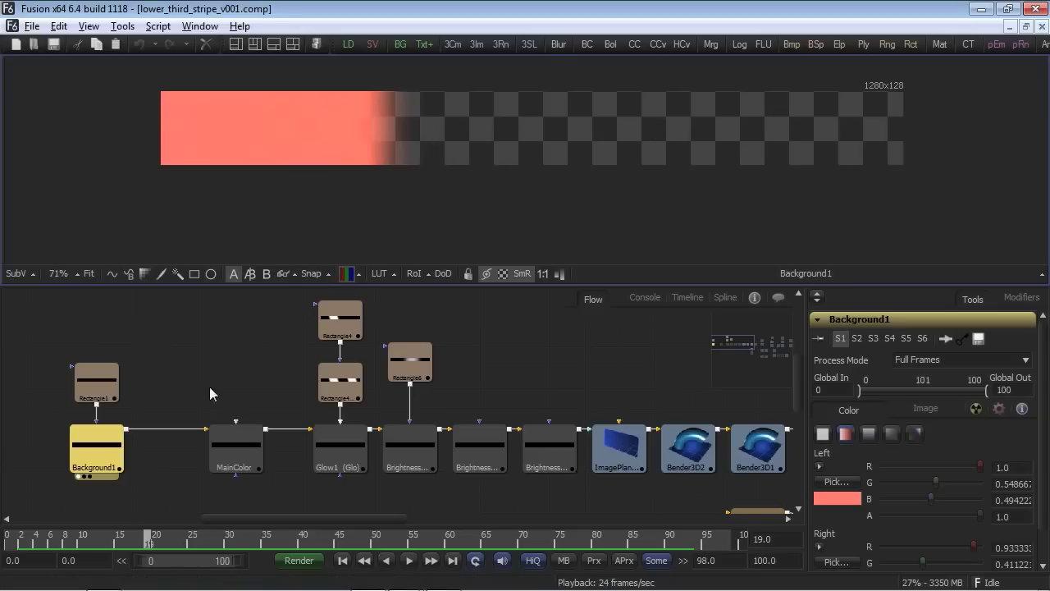
{"action": "left_click", "coordinate": [96, 380]}
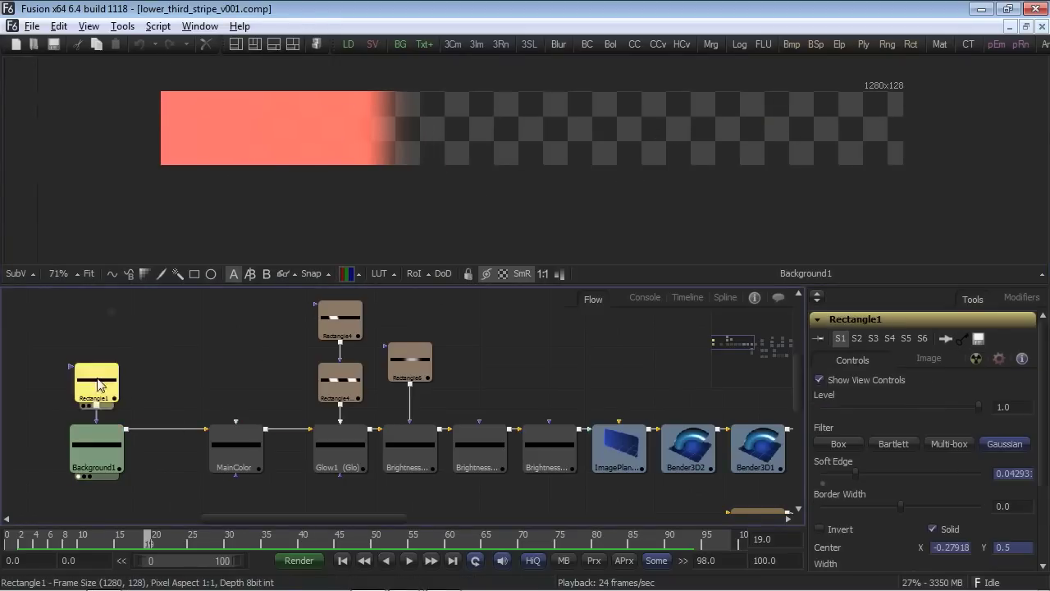
Show Background1's stripe left and Rectangle1's wipe mask right in enlarged dual viewers during playback.
{"action": "left_click", "coordinate": [292, 43]}
{"action": "left_click_drag", "start_coordinate": [96, 381], "coordinate": [715, 155]}
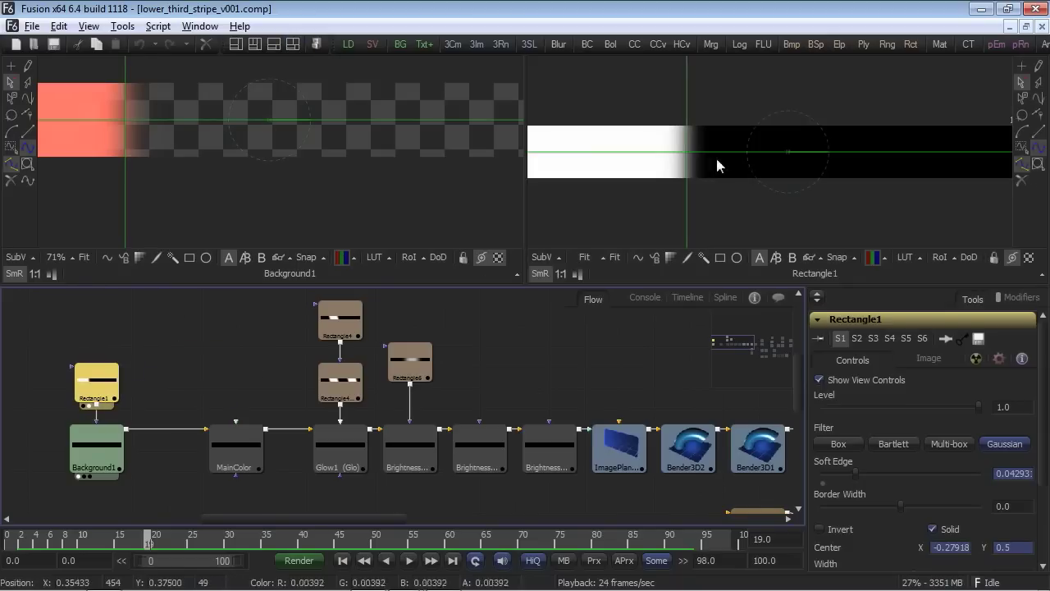
{"action": "key", "text": "space"}
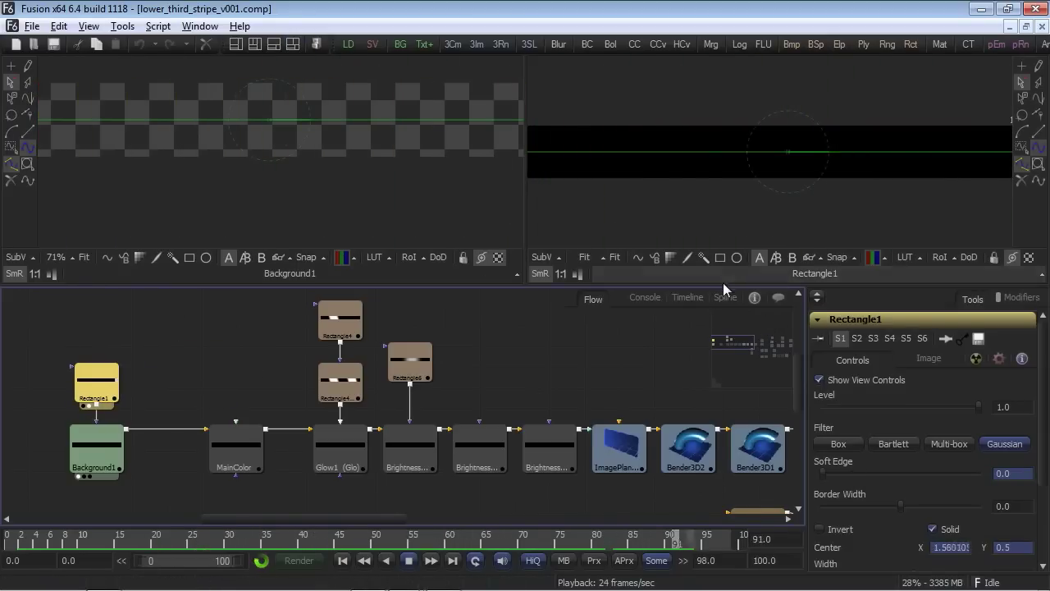
{"action": "left_click_drag", "start_coordinate": [723, 283], "coordinate": [725, 374]}
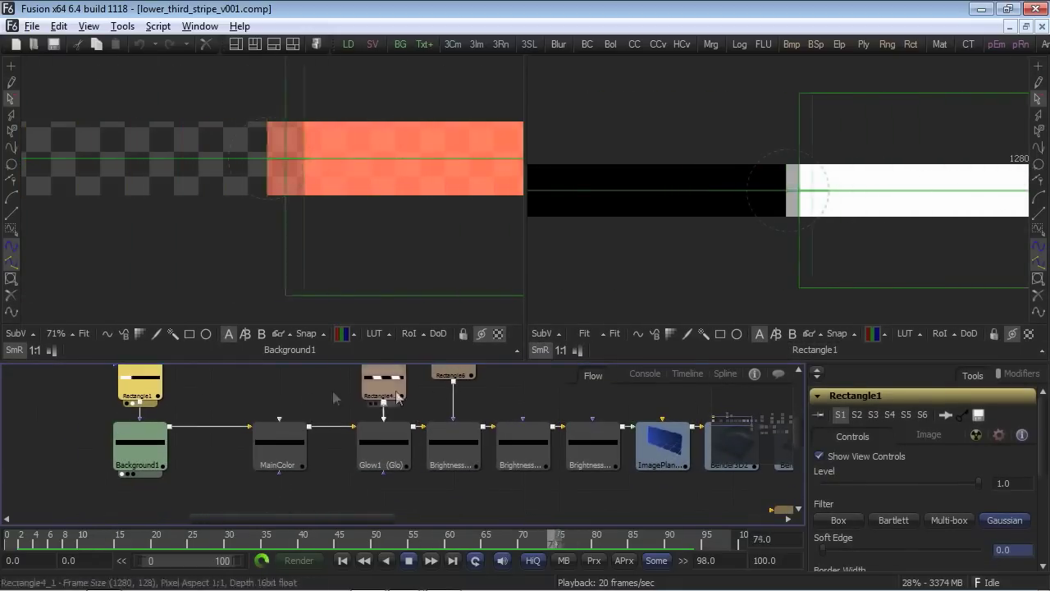
{"action": "mouse_move", "coordinate": [295, 450]}
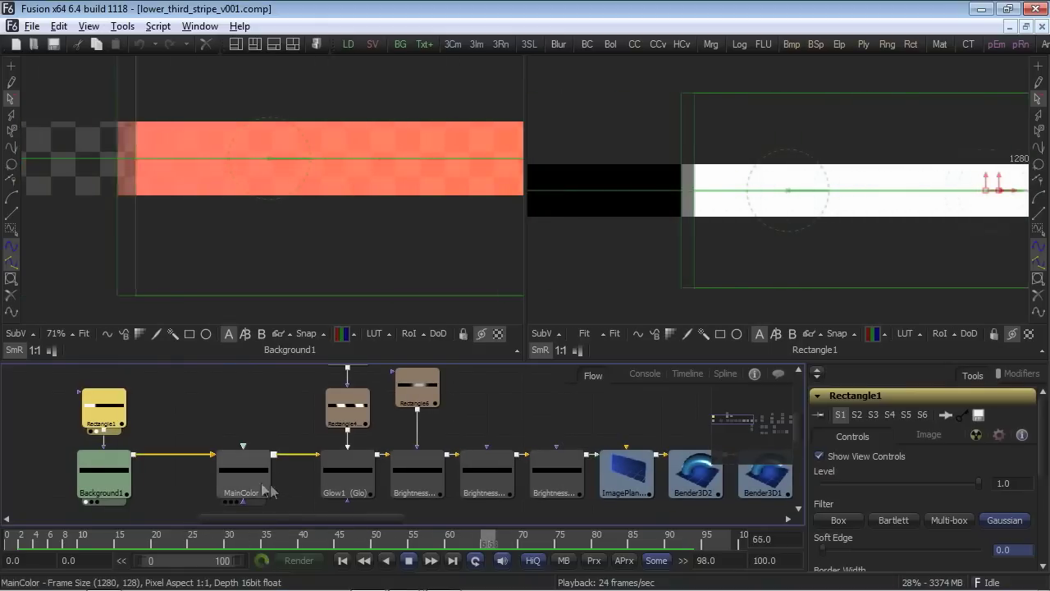
{"action": "key", "text": "space"}
View MainColor on the left and adjust its Master tint to about 0.083, strength 0.566.
{"action": "left_click_drag", "start_coordinate": [246, 474], "coordinate": [312, 126]}
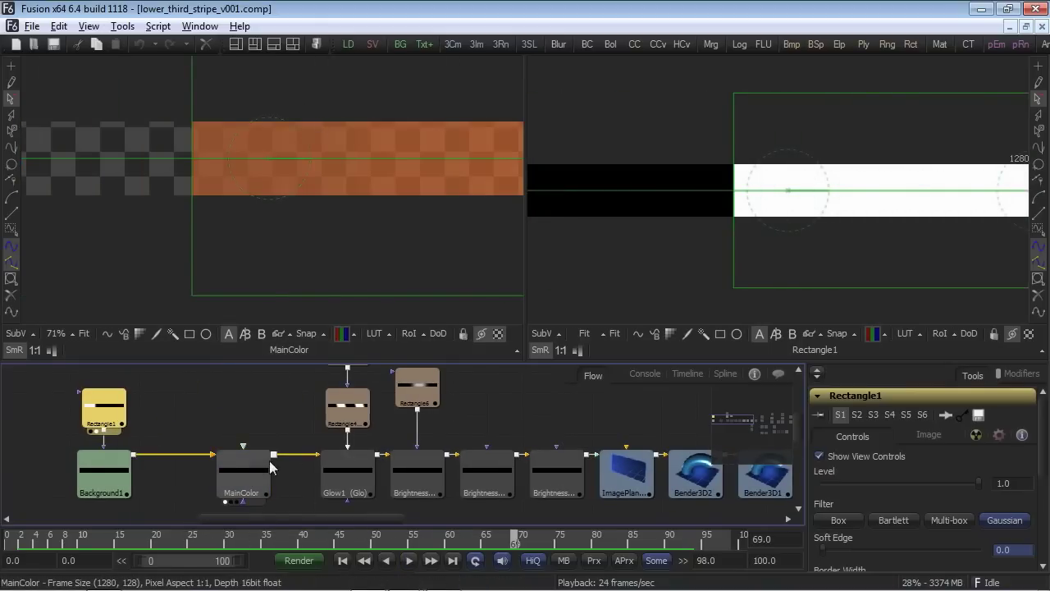
{"action": "left_click", "coordinate": [238, 468]}
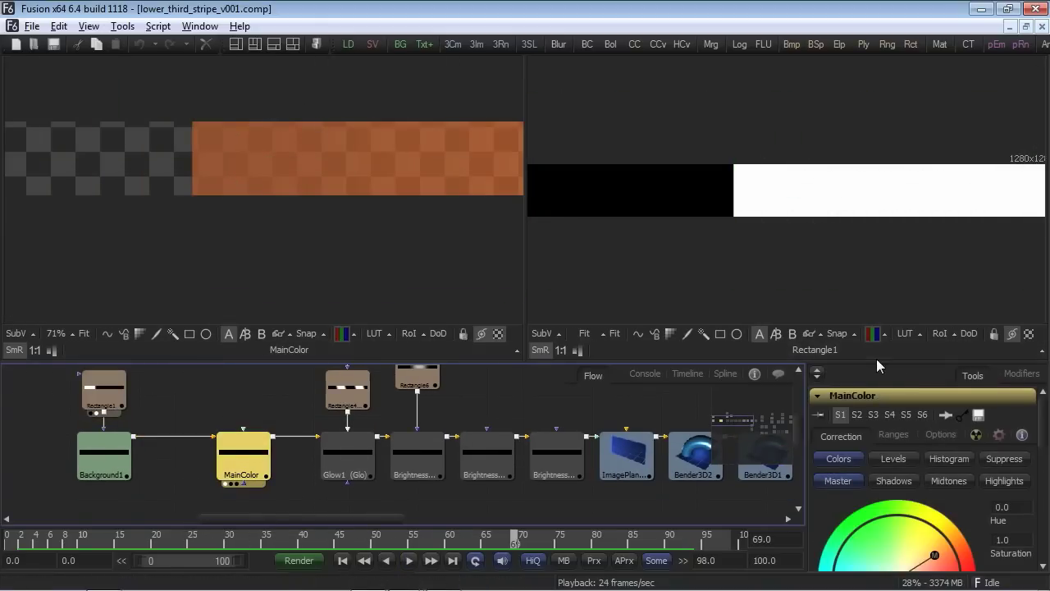
{"action": "left_click_drag", "start_coordinate": [876, 361], "coordinate": [876, 273]}
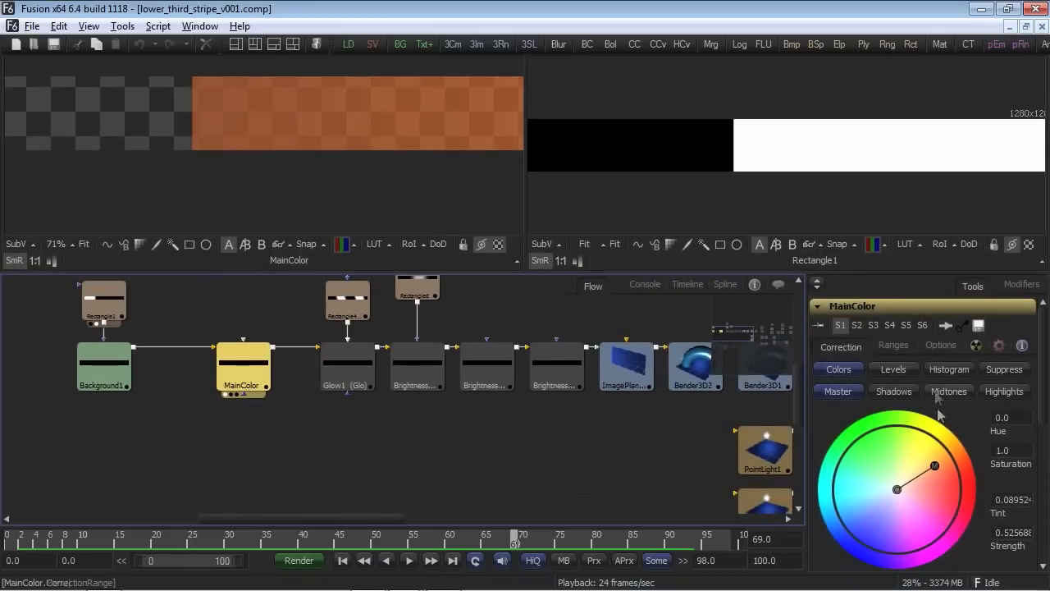
{"action": "left_click_drag", "start_coordinate": [933, 482], "coordinate": [917, 510]}
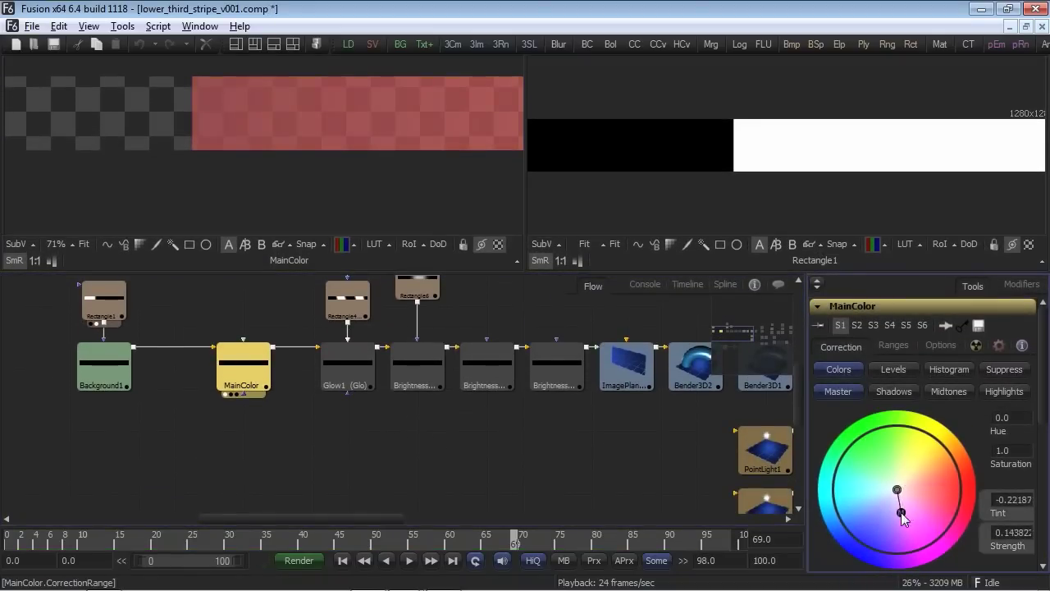
{"action": "left_click_drag", "start_coordinate": [938, 471], "coordinate": [938, 469]}
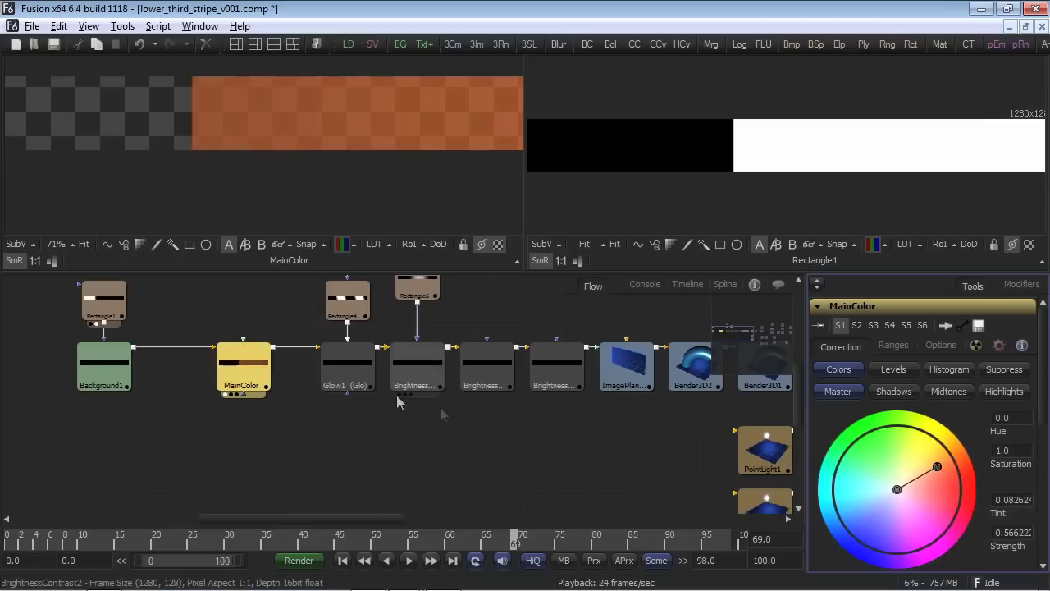
Show Glow1 left and Rectangle4_1's diagonal stripes right, fit the view, then view the BrightnessContrast stages.
{"action": "left_click_drag", "start_coordinate": [355, 375], "coordinate": [321, 141]}
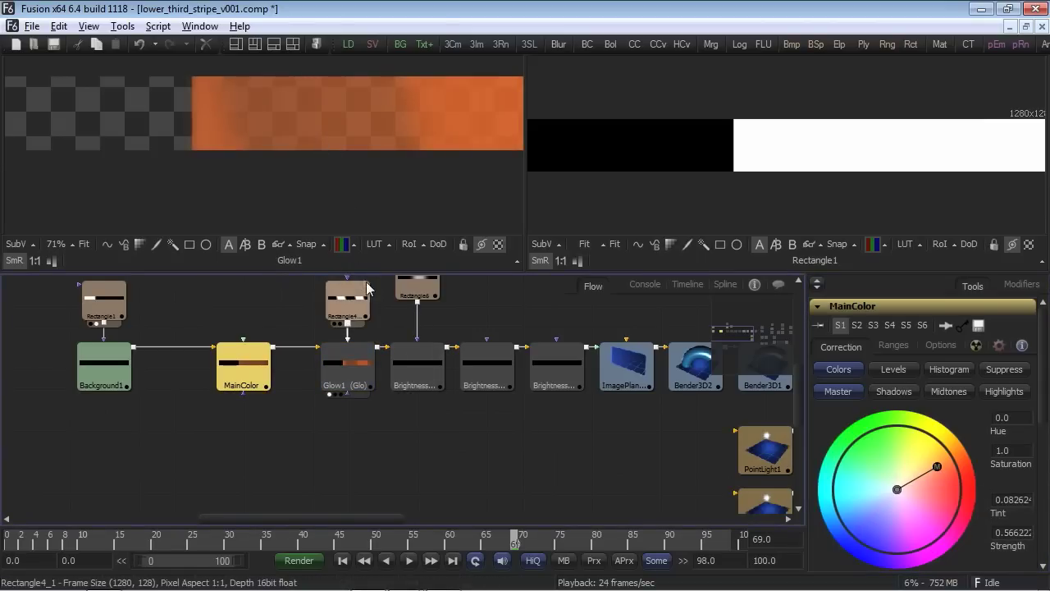
{"action": "left_click_drag", "start_coordinate": [365, 299], "coordinate": [747, 147]}
{"action": "key", "text": "space"}
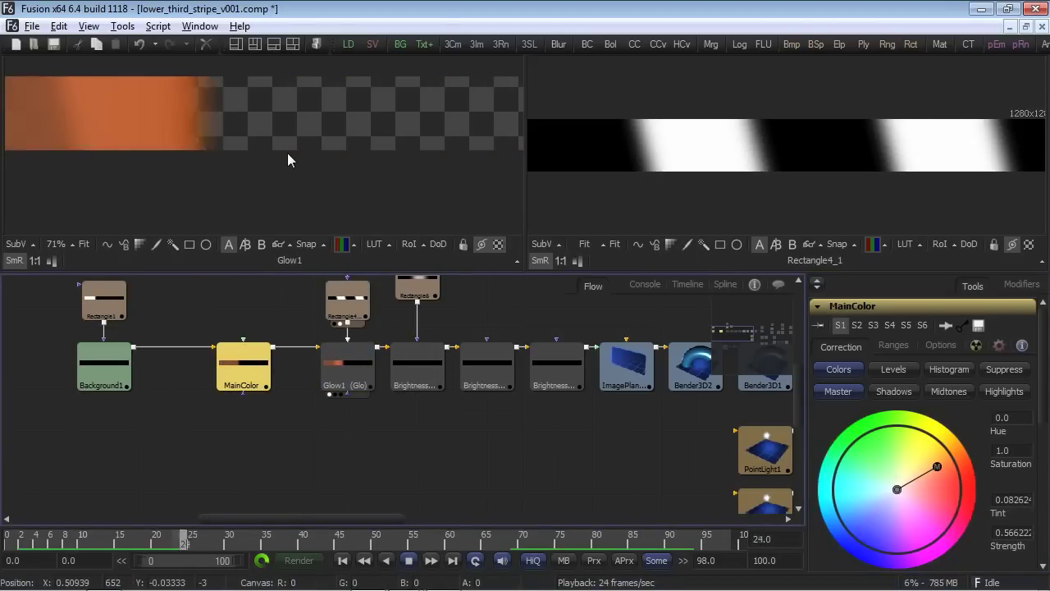
{"action": "key", "text": "ctrl+f"}
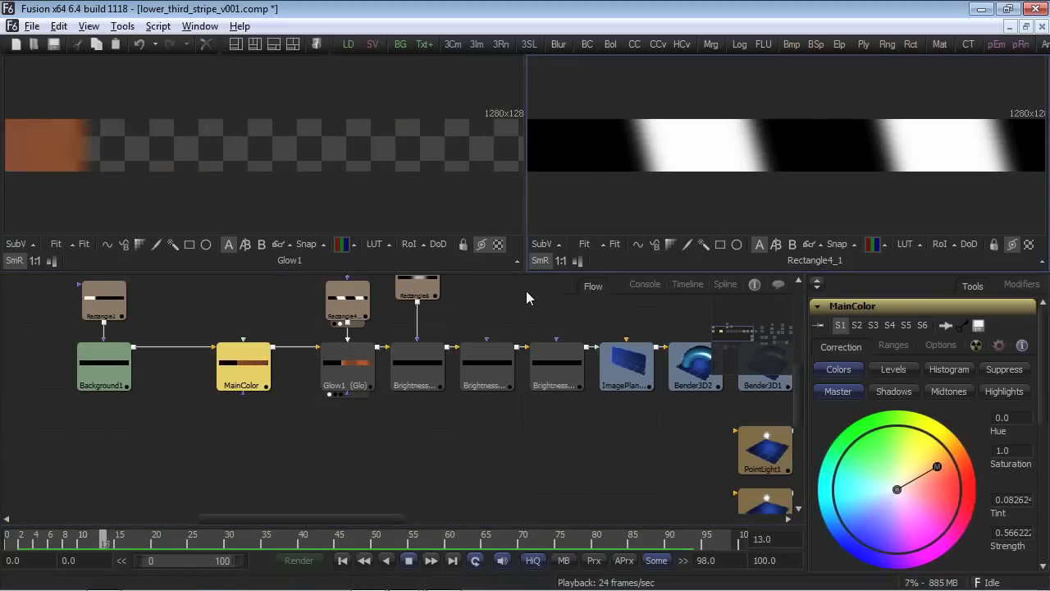
{"action": "left_click_drag", "start_coordinate": [533, 274], "coordinate": [533, 330]}
{"action": "left_click", "coordinate": [399, 450]}
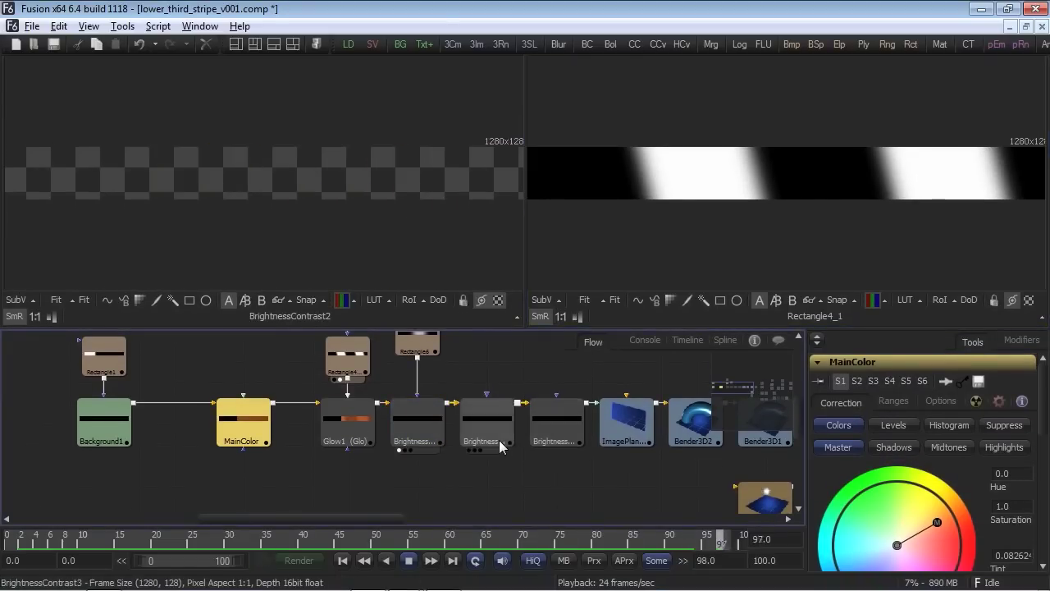
{"action": "left_click", "coordinate": [468, 450]}
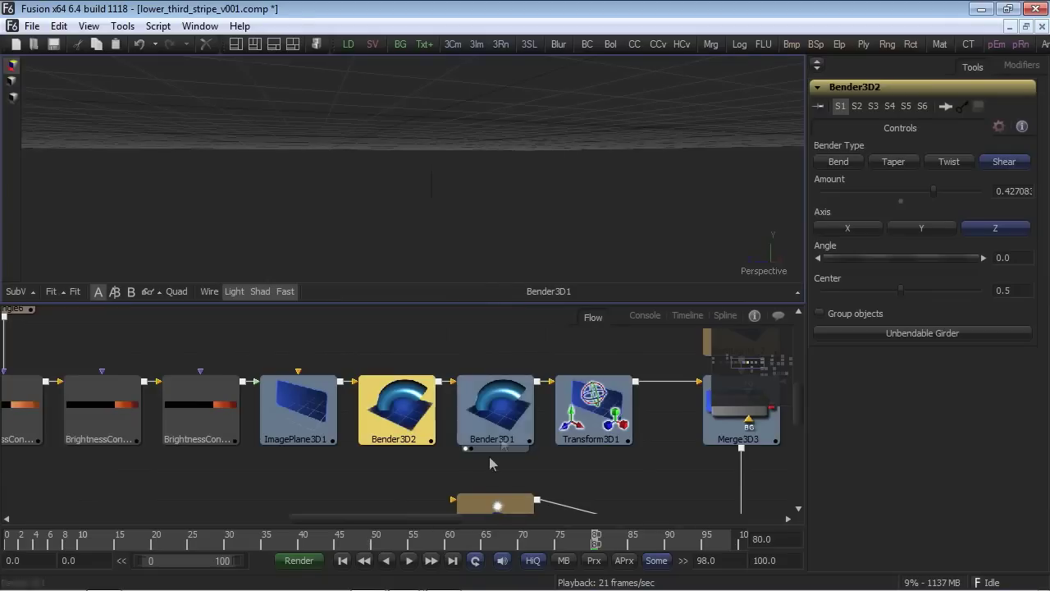
Inspect Bender3D1's Bend (amount -0.33684, Z axis) and view BrightnessContrast4 and ImagePlane3D1's flat strip.
{"action": "left_click", "coordinate": [504, 432]}
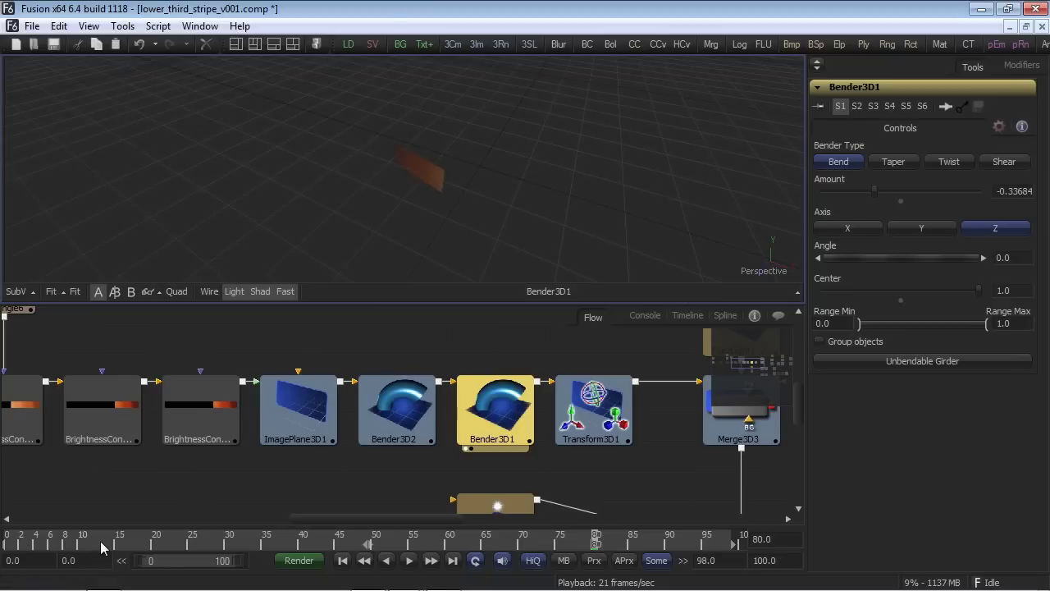
{"action": "key", "text": "space"}
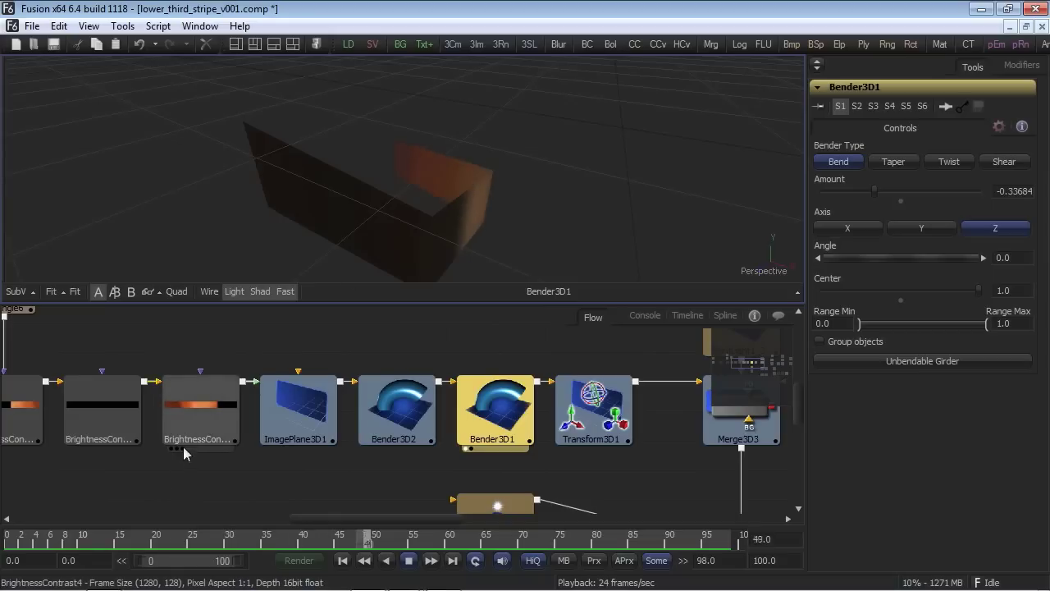
{"action": "left_click_drag", "start_coordinate": [191, 431], "coordinate": [246, 188]}
{"action": "left_click_drag", "start_coordinate": [303, 436], "coordinate": [343, 212]}
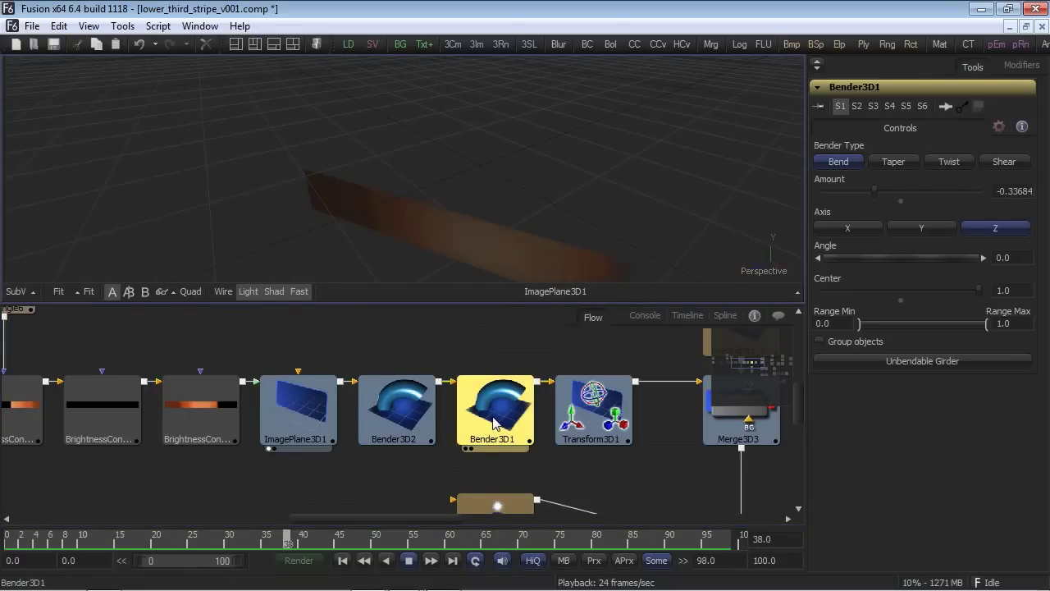
View Bender3D1's folded stripe, compare Bender3D2's shear, and trigger then dismiss the Unbendable Girder joke.
{"action": "left_click_drag", "start_coordinate": [492, 423], "coordinate": [464, 134]}
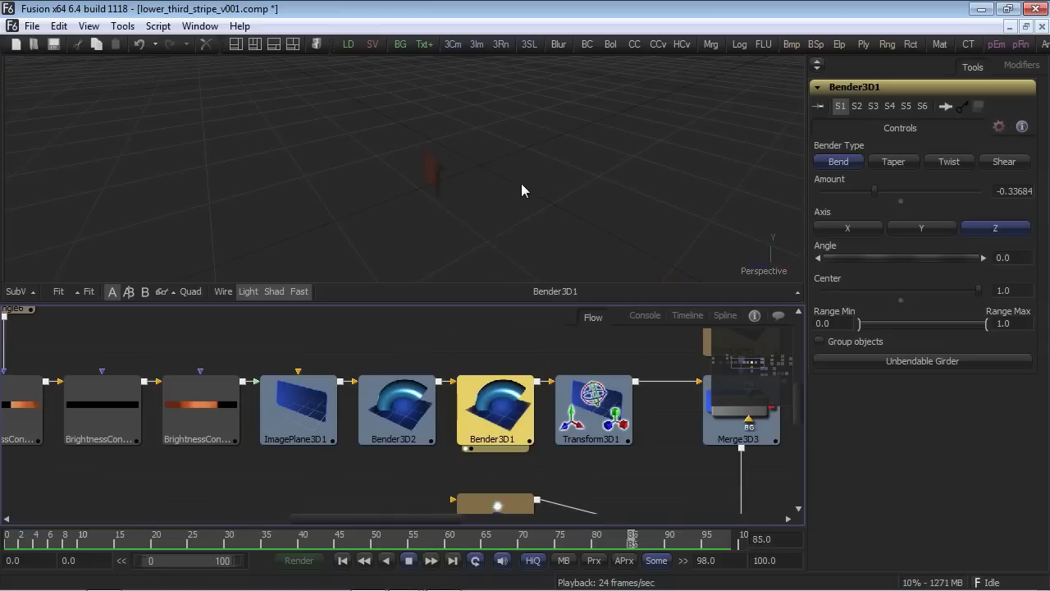
{"action": "left_click", "coordinate": [397, 407]}
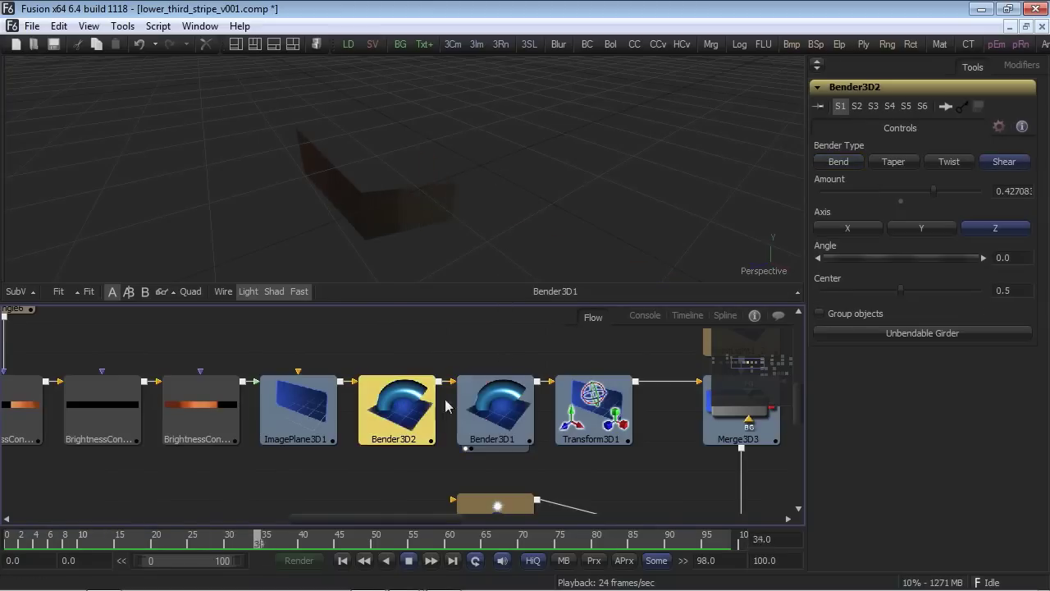
{"action": "left_click", "coordinate": [495, 408]}
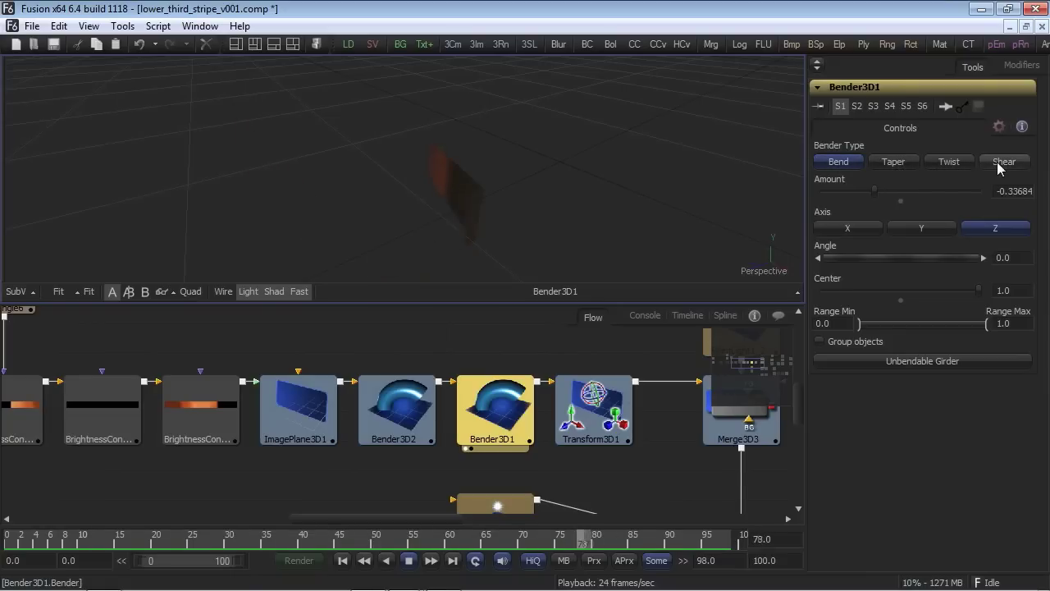
{"action": "left_click", "coordinate": [925, 362]}
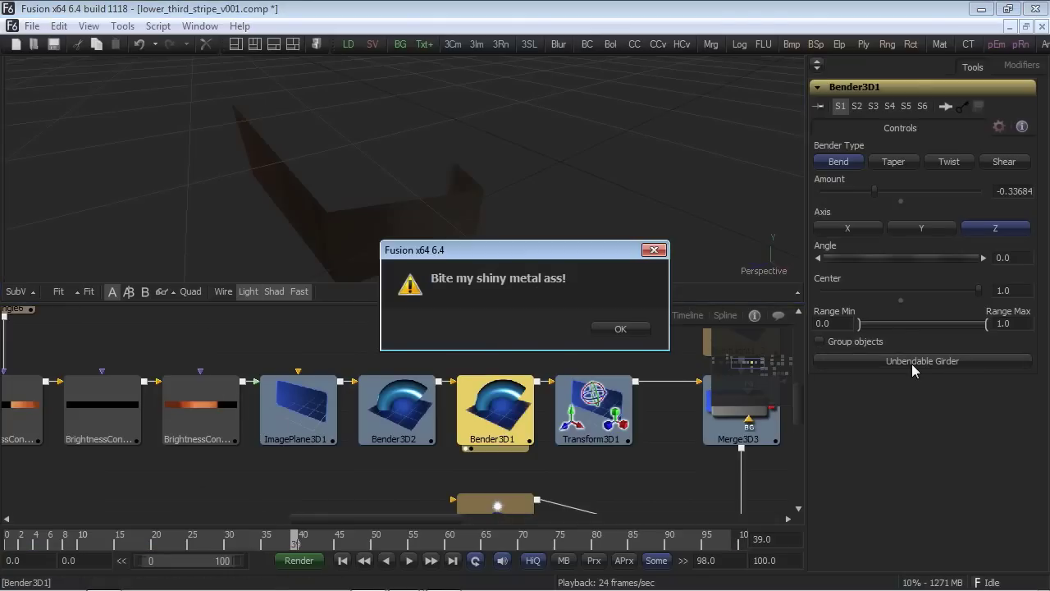
{"action": "left_click", "coordinate": [620, 329]}
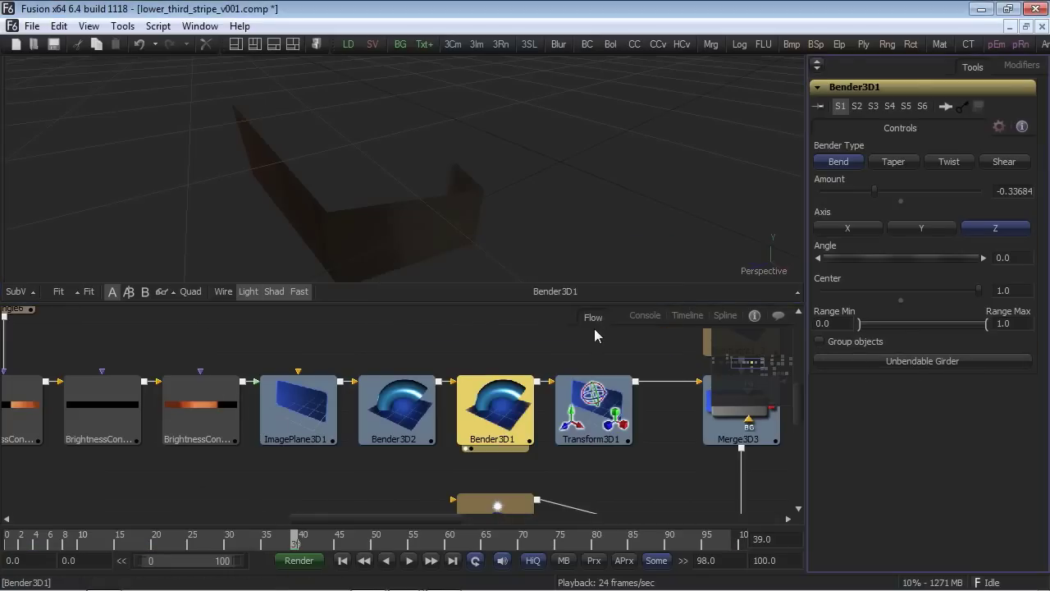
Pan the Flow downstream and view Transform3D1's output in the 3D viewer.
{"action": "left_click_drag", "start_coordinate": [593, 333], "coordinate": [364, 365]}
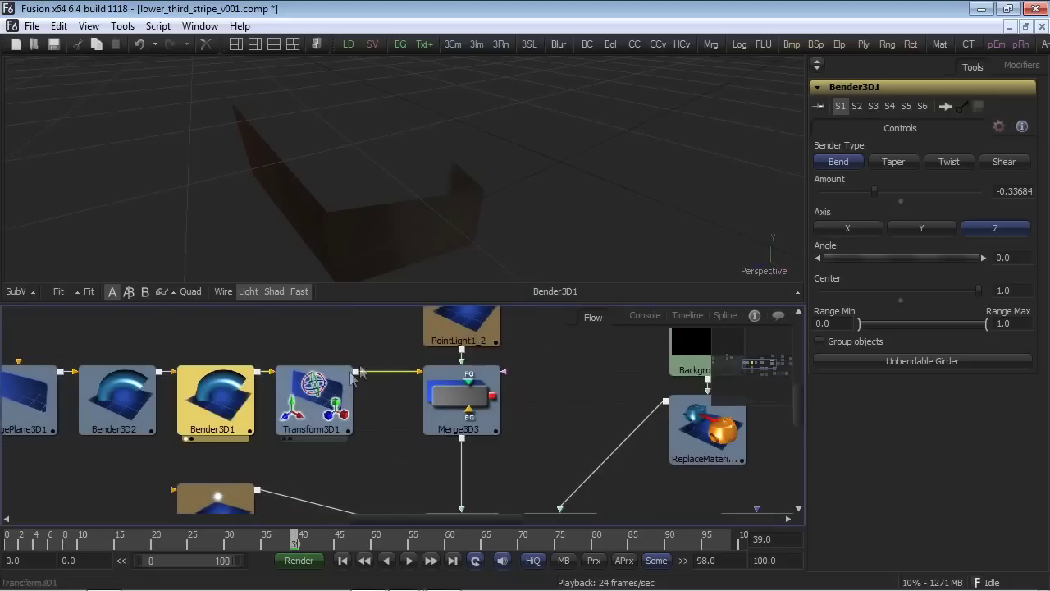
{"action": "left_click_drag", "start_coordinate": [314, 401], "coordinate": [350, 263]}
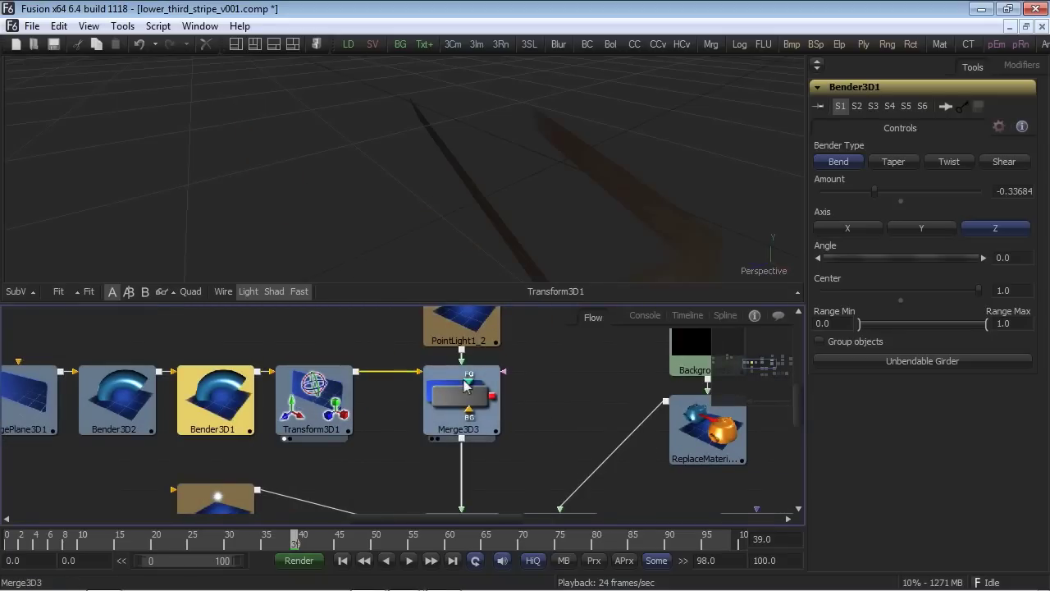
{"action": "left_click_drag", "start_coordinate": [513, 418], "coordinate": [513, 397]}
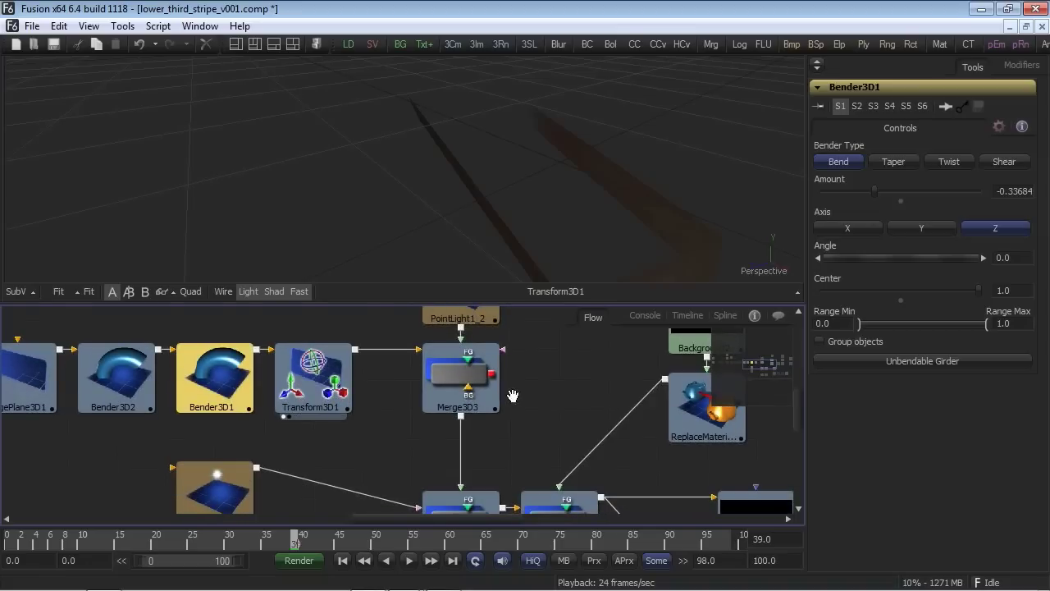
Loop playback showing Merge3D3's merged scene and pan to the lights, Merge3D1 and Renderer3D1.
{"action": "key", "text": "space"}
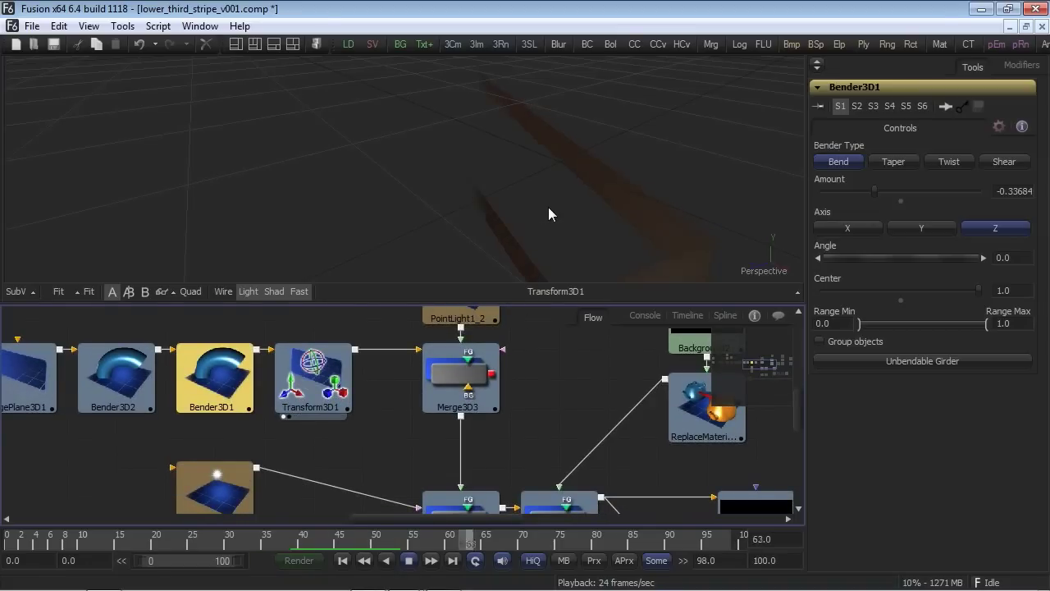
{"action": "key", "text": "1"}
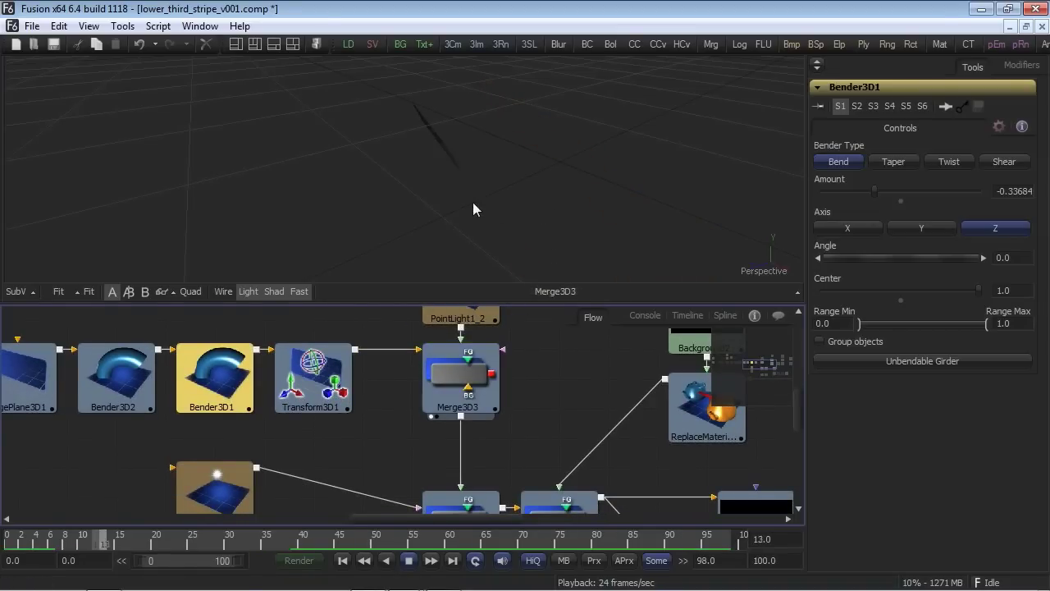
{"action": "left_click_drag", "start_coordinate": [539, 464], "coordinate": [530, 370]}
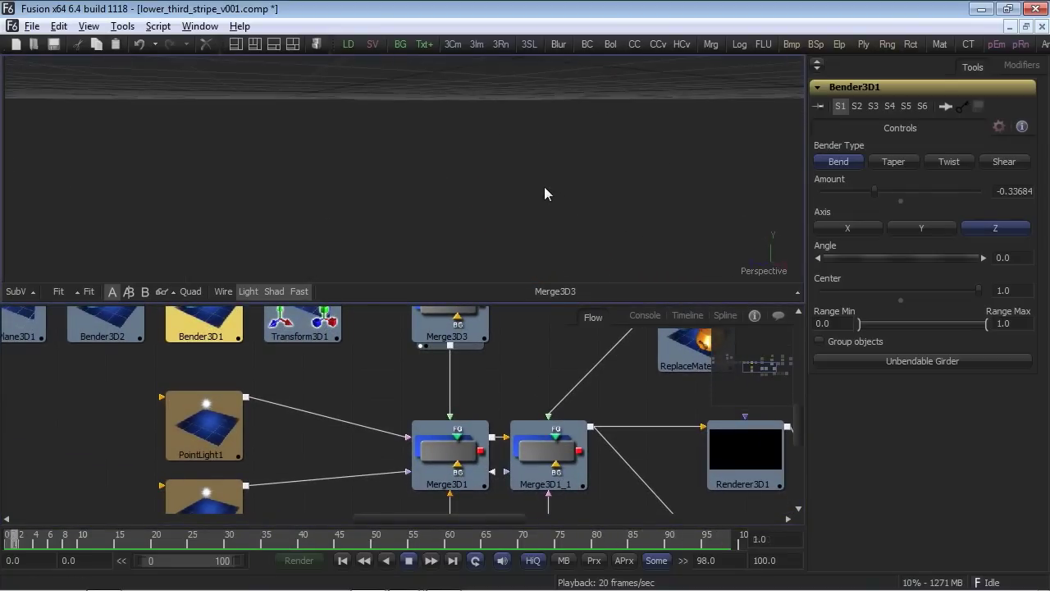
{"action": "left_click_drag", "start_coordinate": [622, 462], "coordinate": [585, 422]}
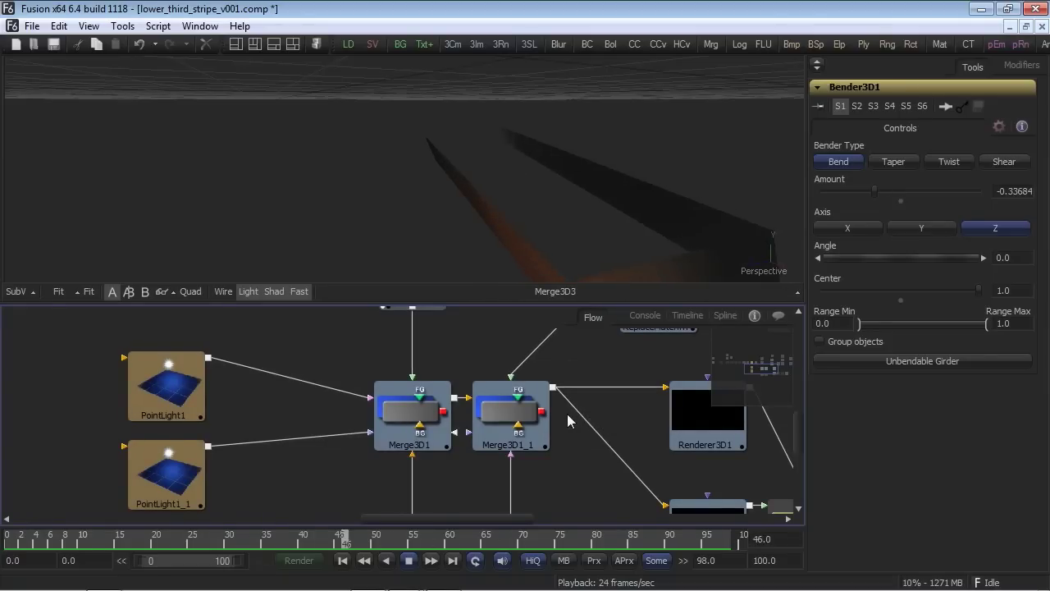
{"action": "scroll", "coordinate": [567, 413], "scroll_direction": "down", "scroll_amount": 4}
Pan to the text nodes, view the Title then the 'Designer' Subtitle, and select Title.
{"action": "scroll", "coordinate": [601, 447], "scroll_direction": "up", "scroll_amount": 4}
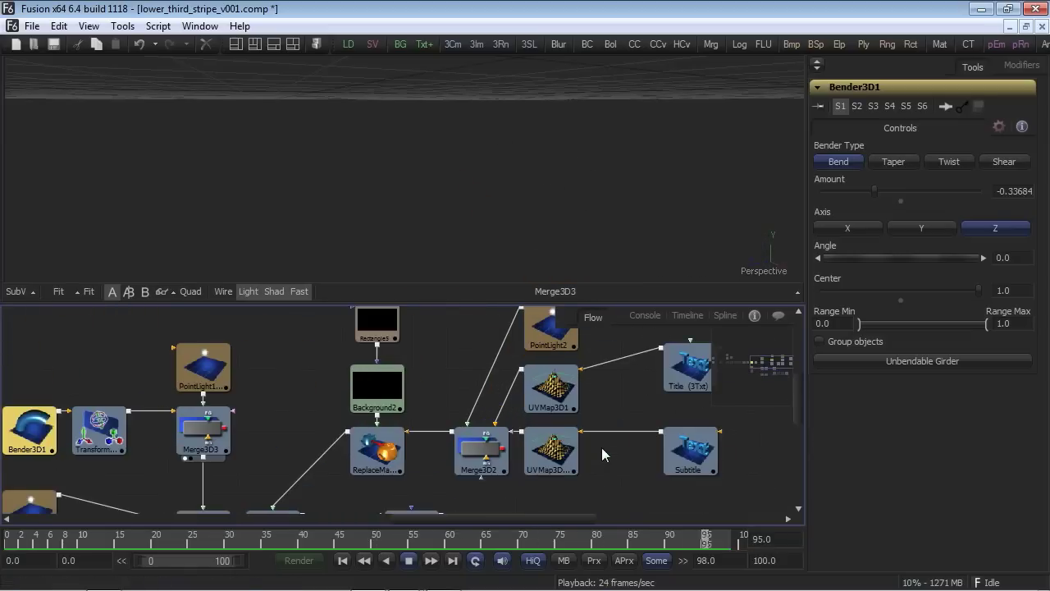
{"action": "left_click_drag", "start_coordinate": [678, 422], "coordinate": [546, 430]}
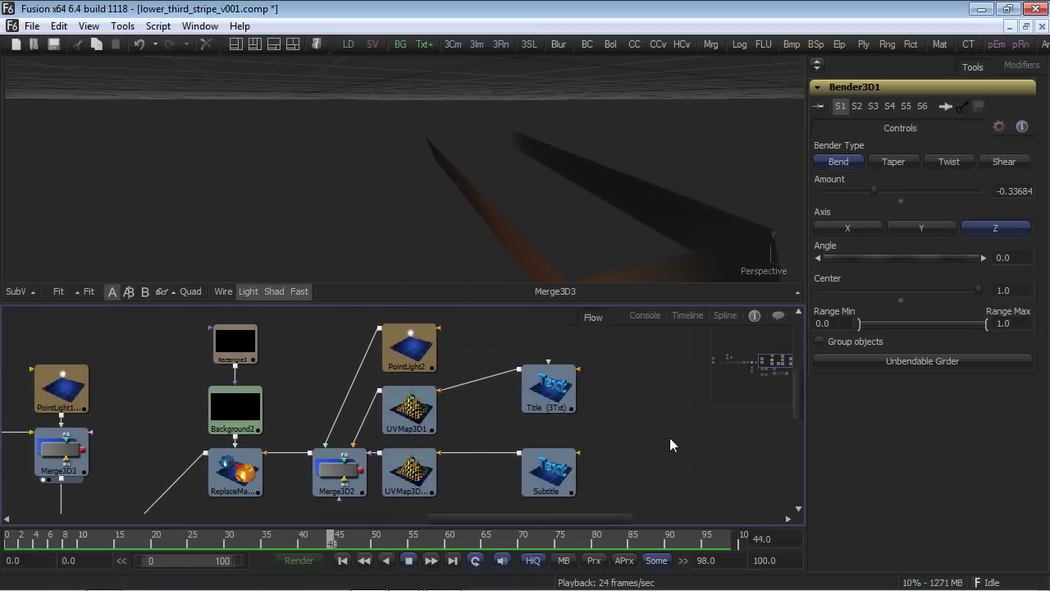
{"action": "scroll", "coordinate": [669, 438], "scroll_direction": "up", "scroll_amount": 2}
{"action": "scroll", "coordinate": [690, 435], "scroll_direction": "down", "scroll_amount": 2}
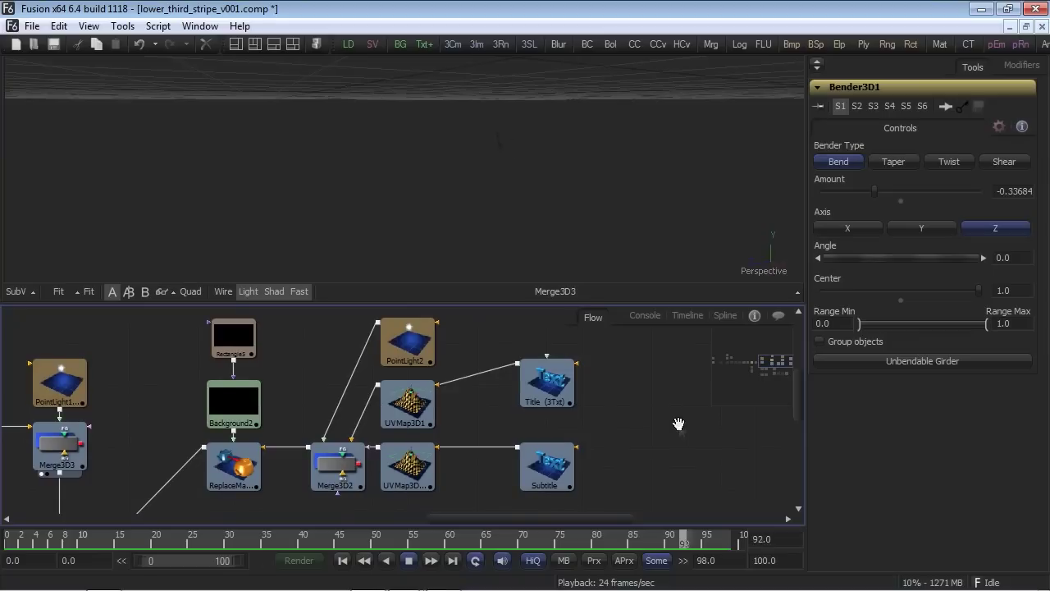
{"action": "left_click_drag", "start_coordinate": [561, 382], "coordinate": [505, 195]}
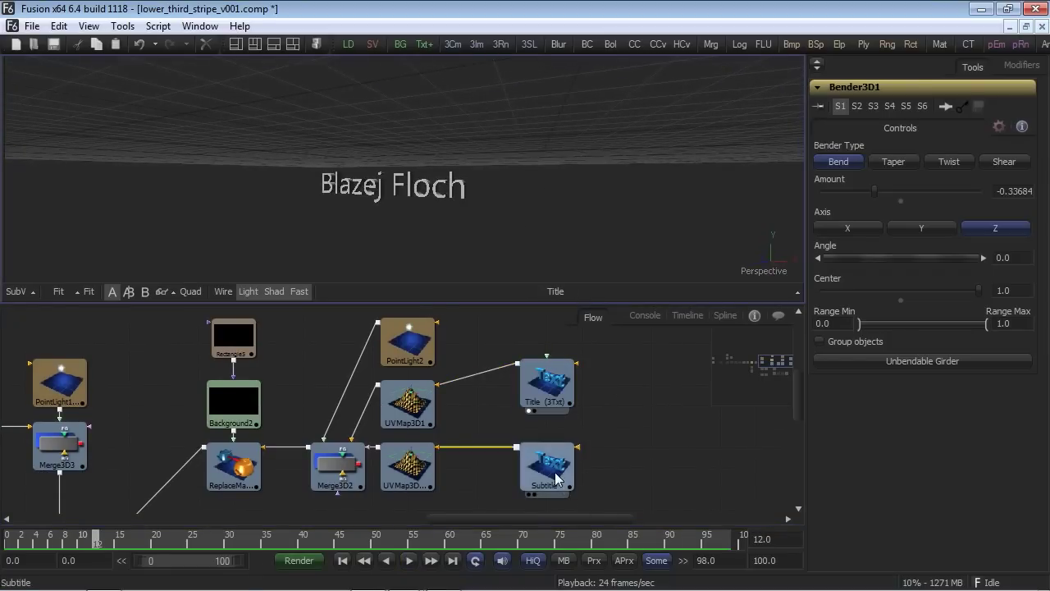
{"action": "left_click_drag", "start_coordinate": [555, 479], "coordinate": [495, 146]}
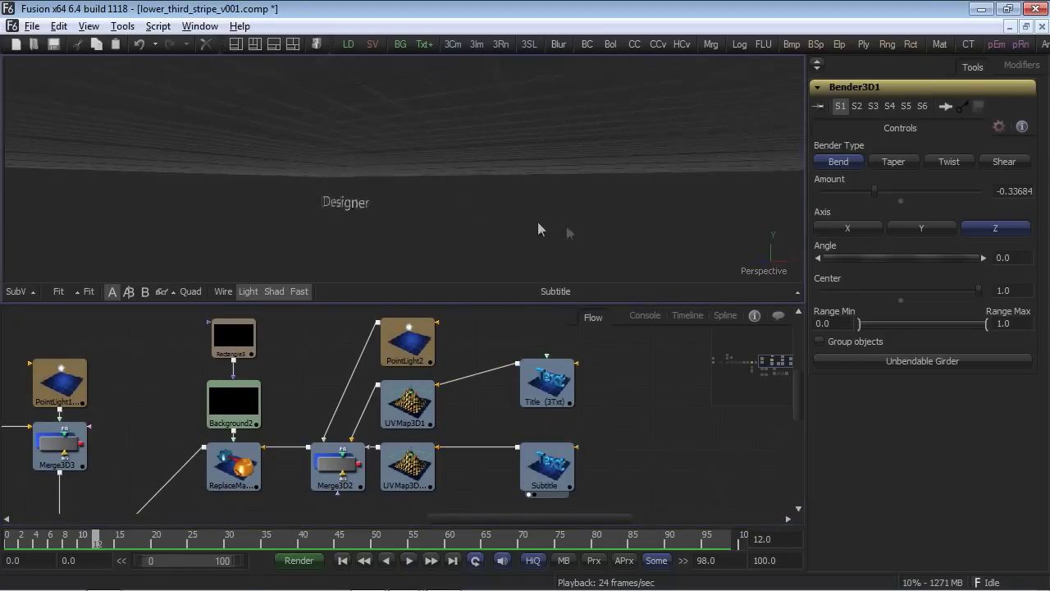
{"action": "left_click", "coordinate": [554, 411]}
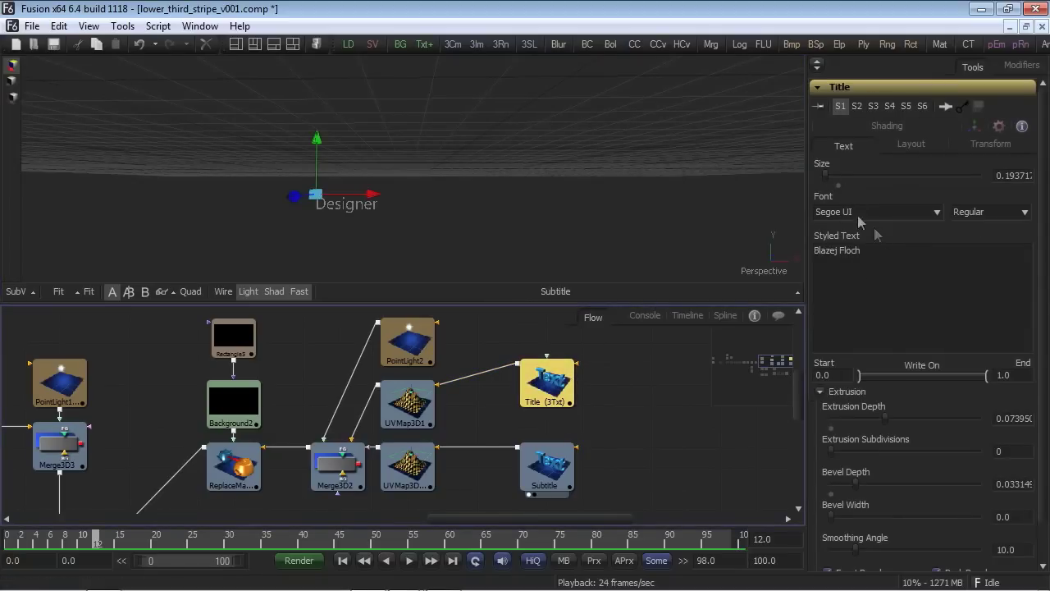
Browse the Title node's Layout, Transform, Shading and Text settings.
{"action": "left_click", "coordinate": [927, 144]}
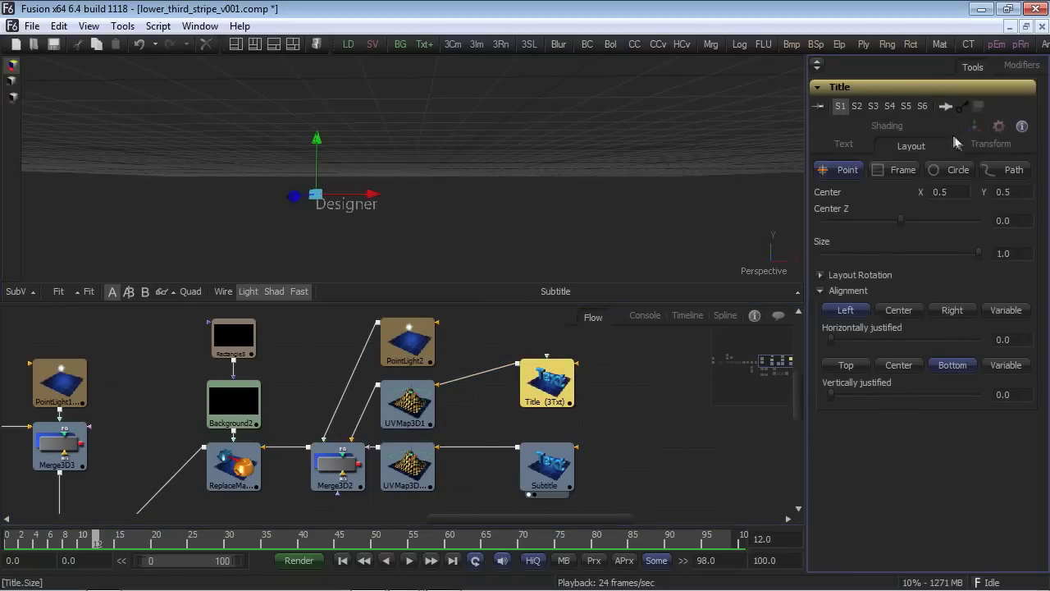
{"action": "left_click", "coordinate": [991, 146]}
{"action": "left_click", "coordinate": [861, 126]}
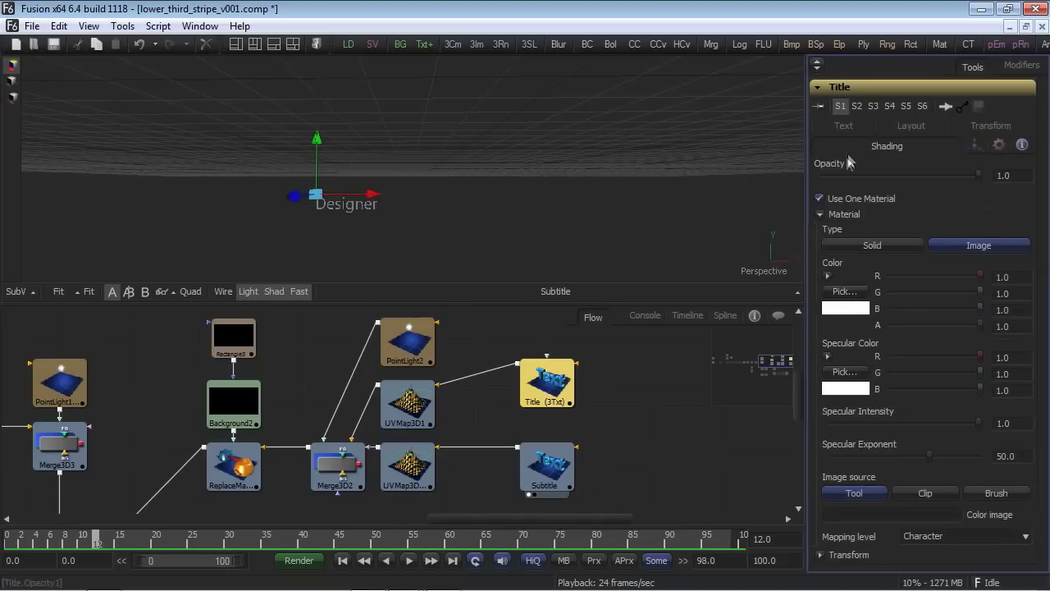
{"action": "left_click", "coordinate": [841, 131]}
View and play Background2's white gradient fading to transparency on the right.
{"action": "mouse_move", "coordinate": [605, 403]}
{"action": "left_mouse_down"}
{"action": "mouse_move", "coordinate": [668, 402]}
{"action": "mouse_move", "coordinate": [540, 210]}
{"action": "left_mouse_up"}
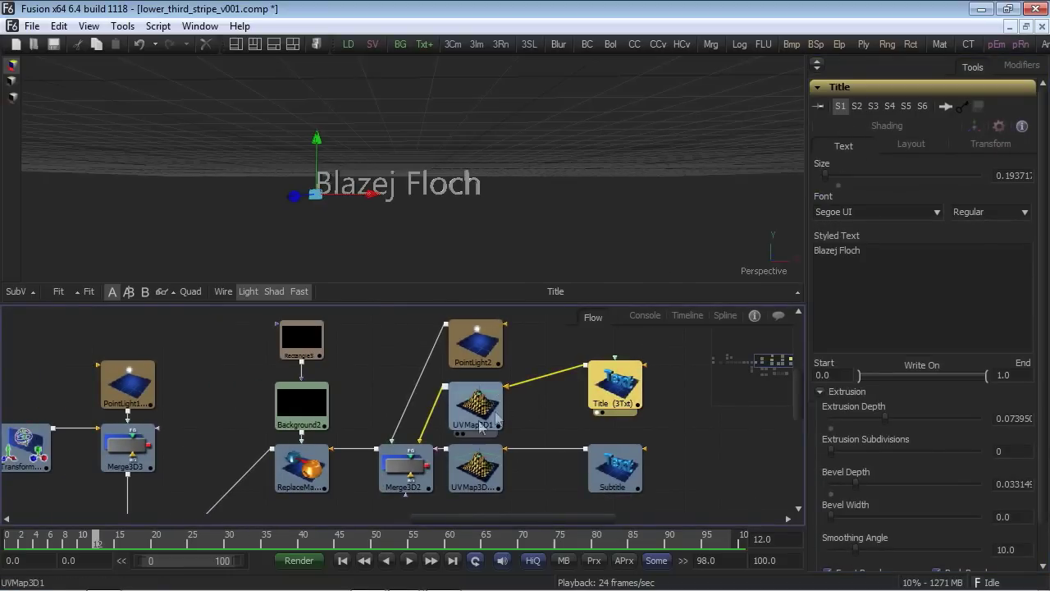
{"action": "left_click_drag", "start_coordinate": [303, 425], "coordinate": [369, 206]}
{"action": "key", "text": "space"}
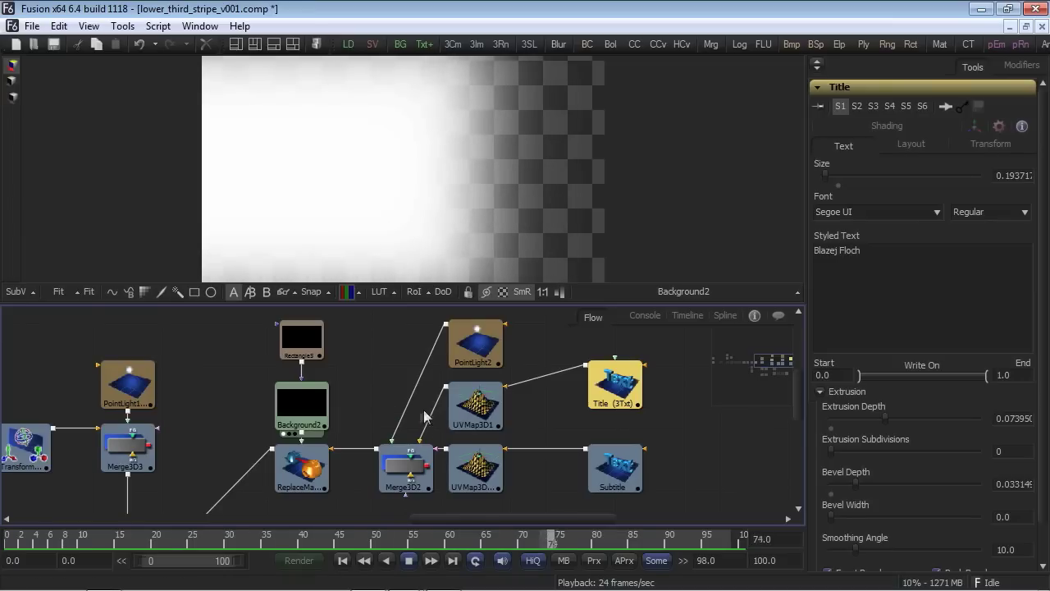
Stop playback and inspect the mapping settings of both UVMap3D nodes.
{"action": "key", "text": "space"}
{"action": "left_click", "coordinate": [474, 402]}
{"action": "left_click", "coordinate": [485, 461]}
{"action": "scroll", "coordinate": [487, 447], "scroll_direction": "down", "scroll_amount": 1}
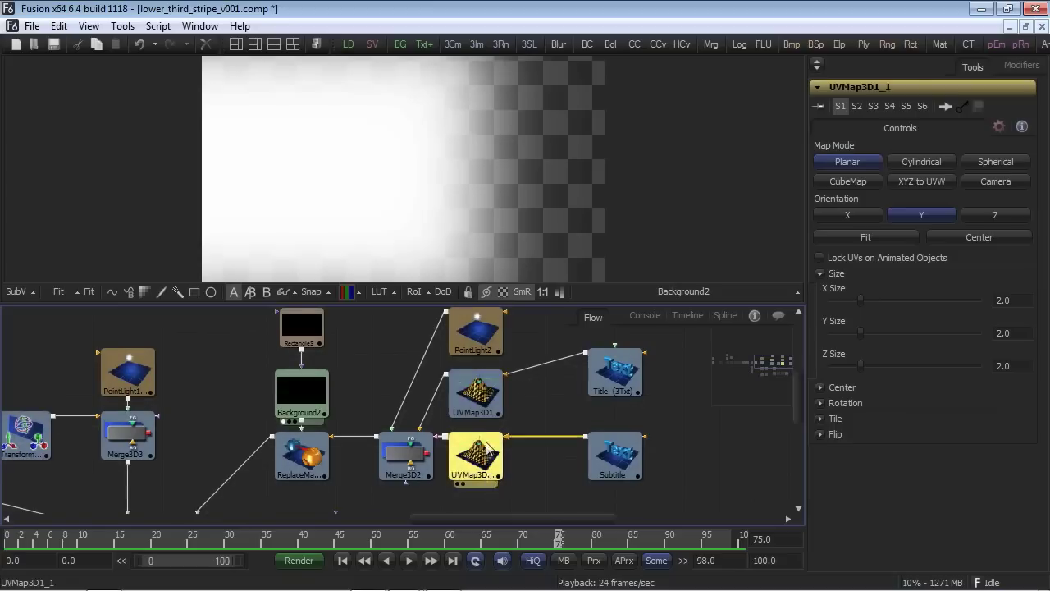
{"action": "left_click", "coordinate": [484, 400]}
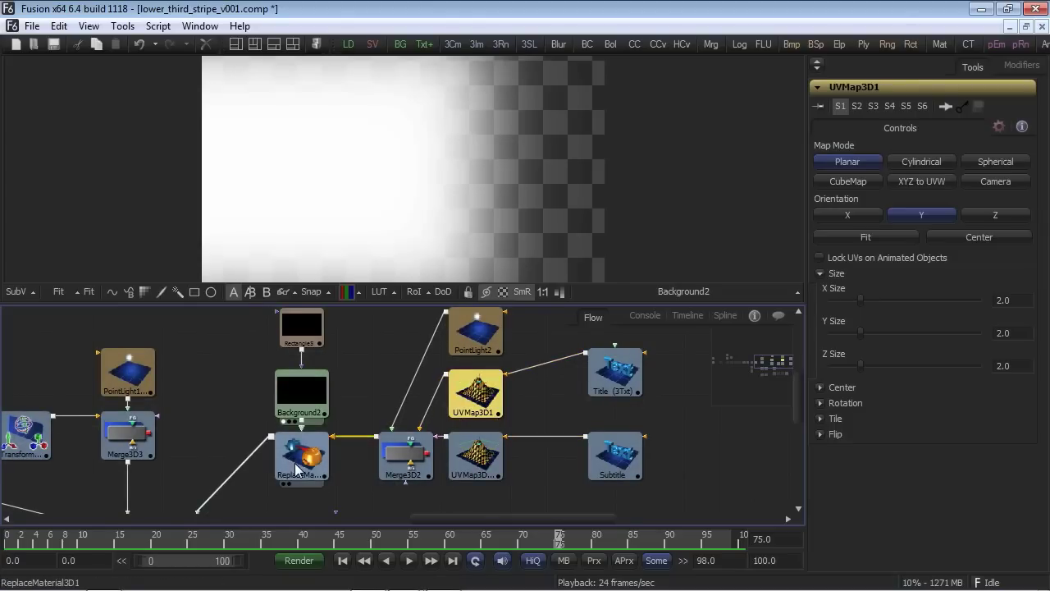
View and play ReplaceMaterial3D1's 3D scene with the 1 key.
{"action": "key", "text": "1"}
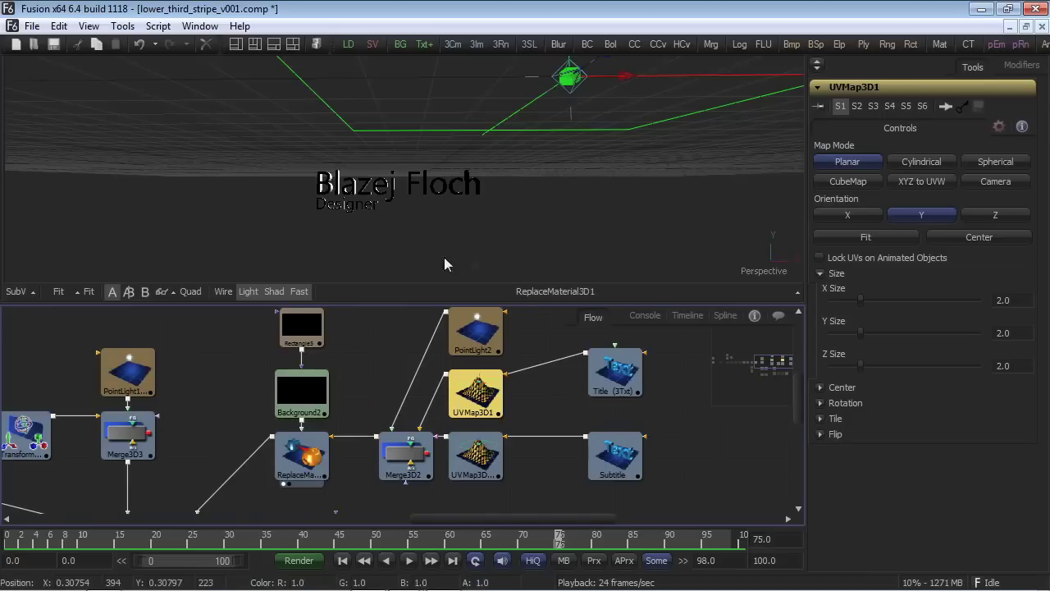
{"action": "key", "text": "space"}
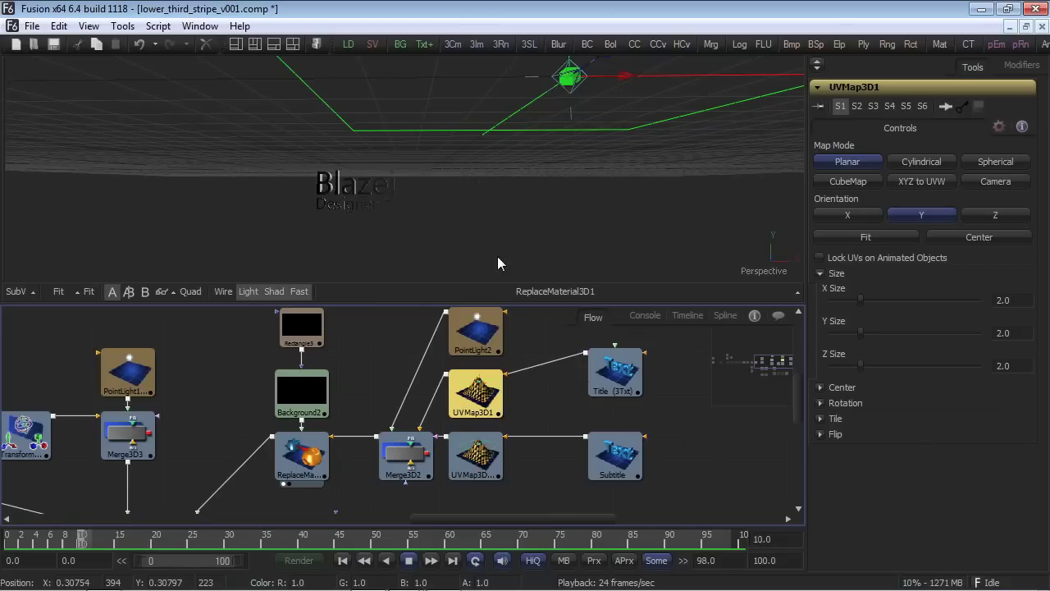
{"action": "key", "text": "space"}
Pan to the merge nodes and play Merge3D1_1's combined text-over-stripe scene.
{"action": "left_click_drag", "start_coordinate": [373, 454], "coordinate": [424, 295]}
{"action": "left_click_drag", "start_coordinate": [514, 376], "coordinate": [571, 381]}
{"action": "left_click_drag", "start_coordinate": [322, 401], "coordinate": [334, 218]}
{"action": "key", "text": "space"}
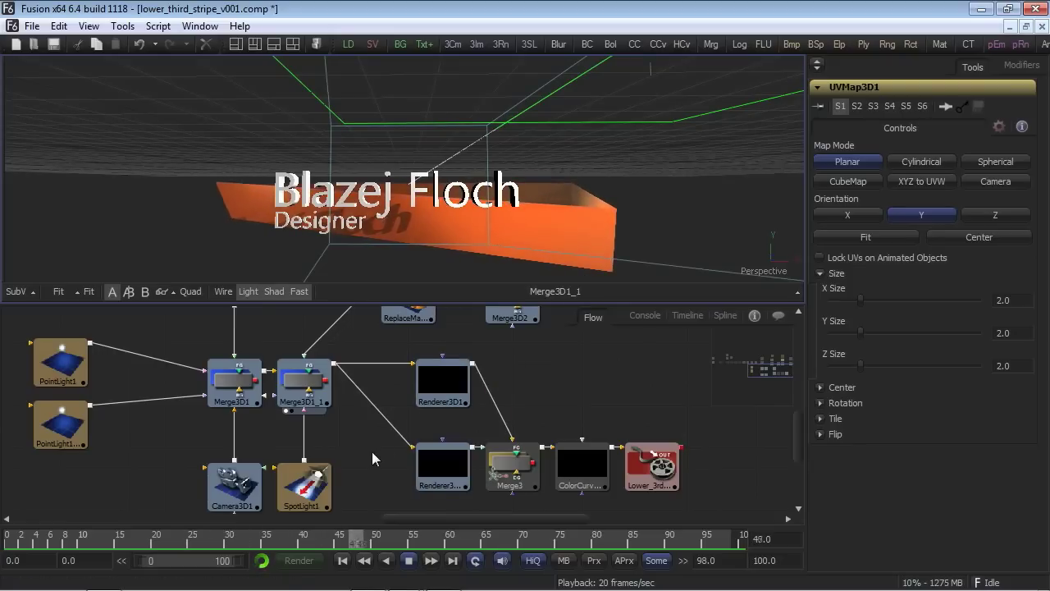
Inspect Renderer3D1's settings and view the outputs of Renderer3D1 and Renderer3D1_1.
{"action": "left_click", "coordinate": [453, 400]}
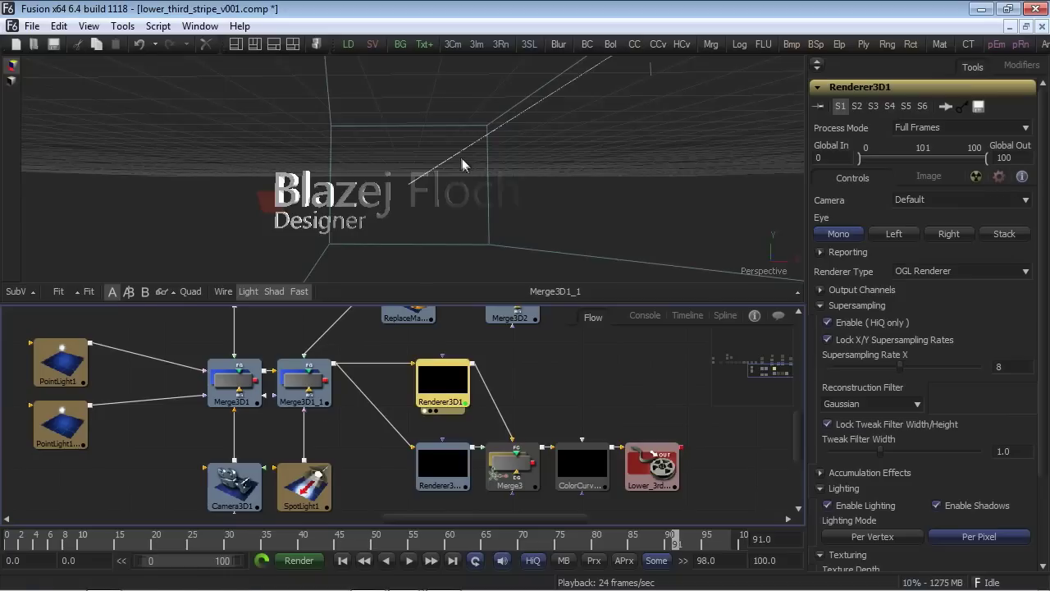
{"action": "key", "text": "1"}
{"action": "left_click_drag", "start_coordinate": [442, 471], "coordinate": [436, 217]}
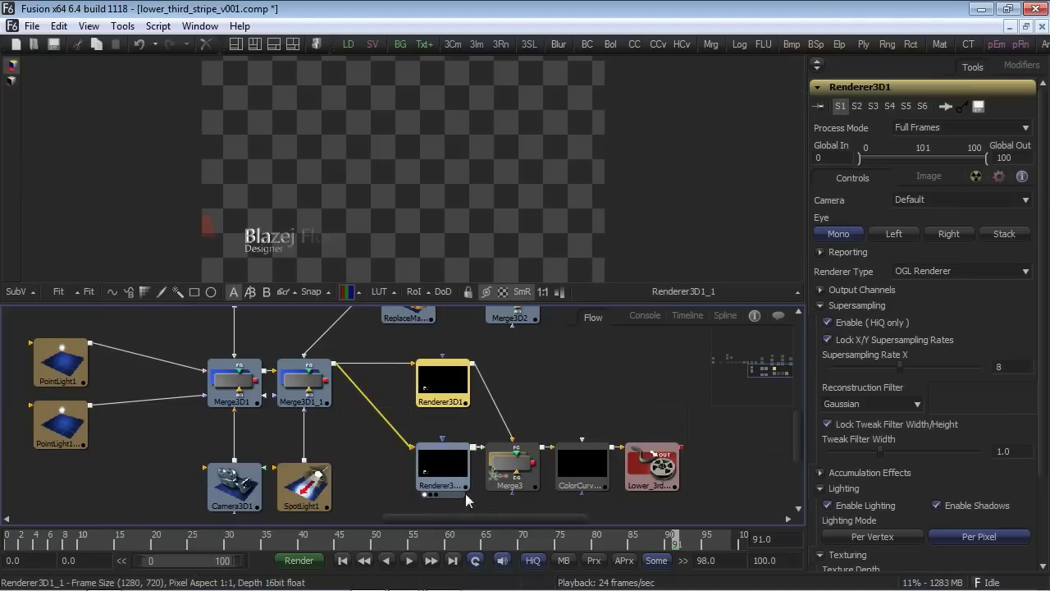
{"action": "scroll", "coordinate": [465, 497], "scroll_direction": "down", "scroll_amount": 1}
Check Renderer3D1_1, then show Merge3's composite in the viewer at 54%, centered.
{"action": "left_click", "coordinate": [443, 456]}
{"action": "left_click", "coordinate": [443, 374]}
{"action": "left_click", "coordinate": [443, 456]}
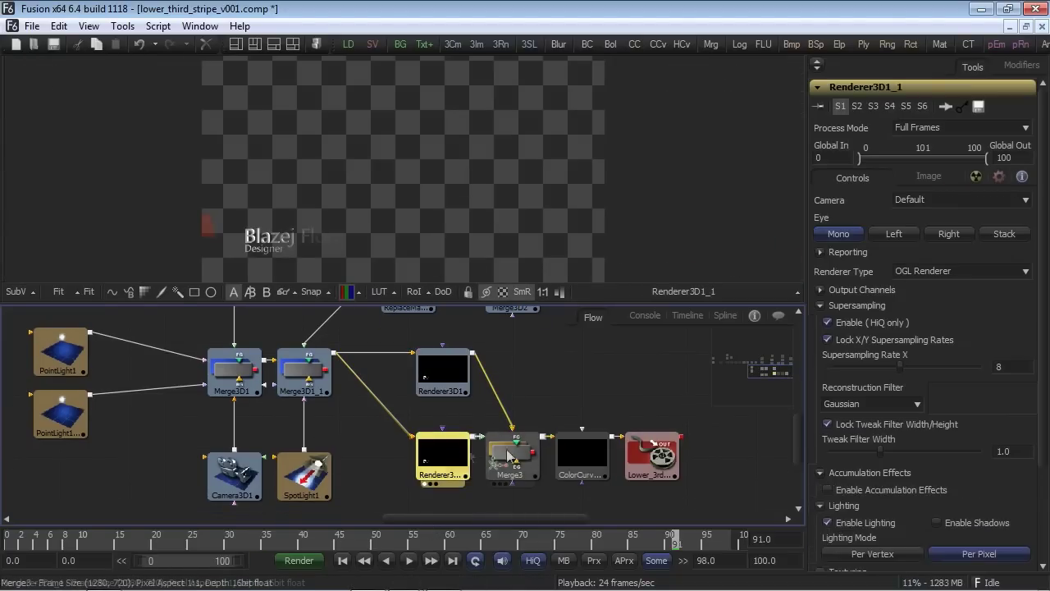
{"action": "left_click_drag", "start_coordinate": [509, 456], "coordinate": [440, 168]}
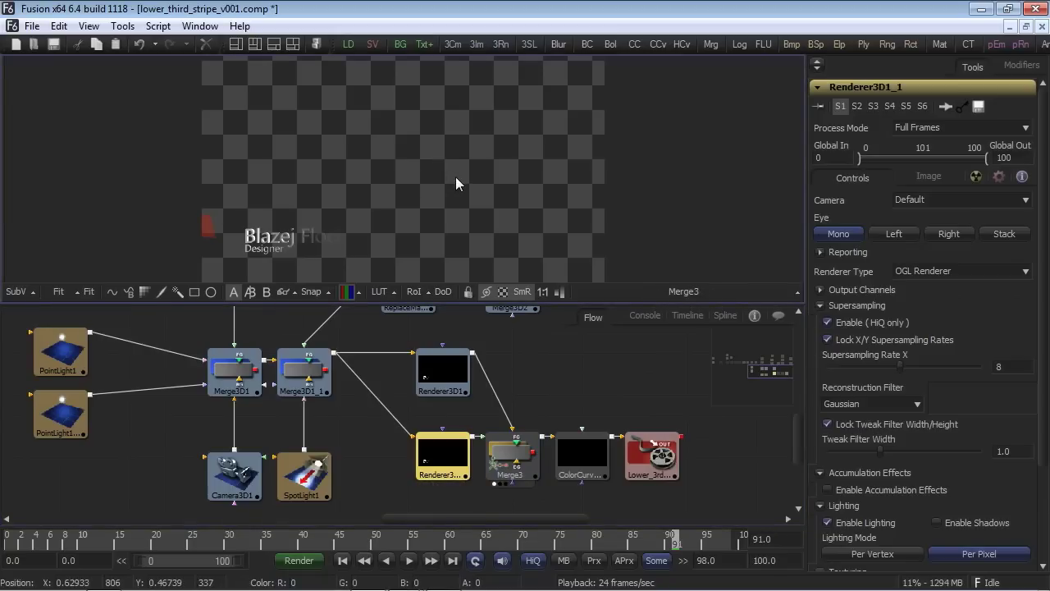
{"action": "scroll", "coordinate": [461, 184], "scroll_direction": "up", "scroll_amount": 1}
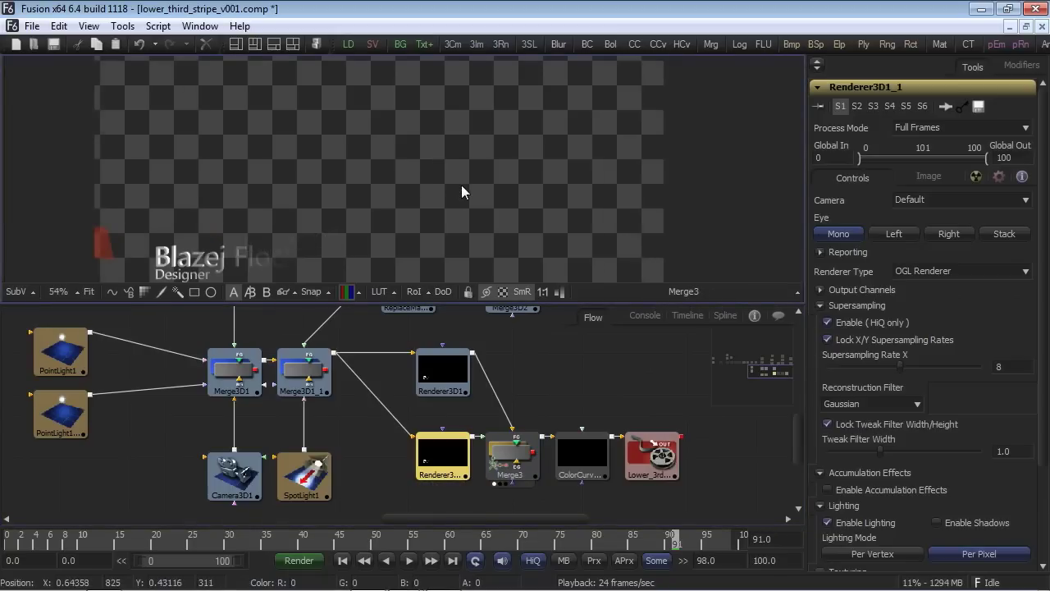
{"action": "left_click_drag", "start_coordinate": [466, 188], "coordinate": [576, 128]}
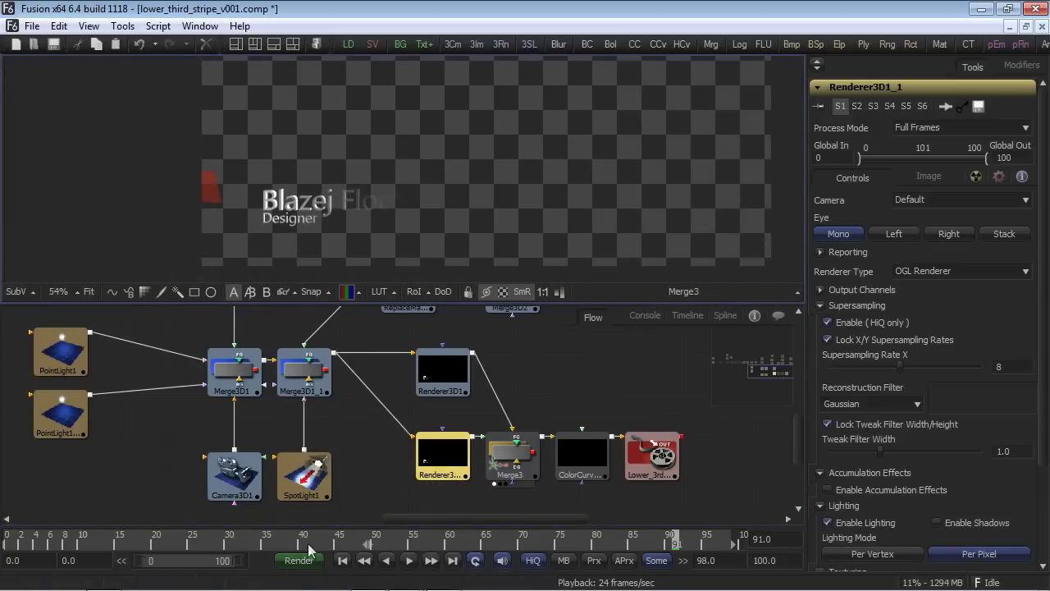
Scrub around frame 41, then return Merge3's Blend to 1.0 for a full-strength stripe.
{"action": "left_click", "coordinate": [307, 539]}
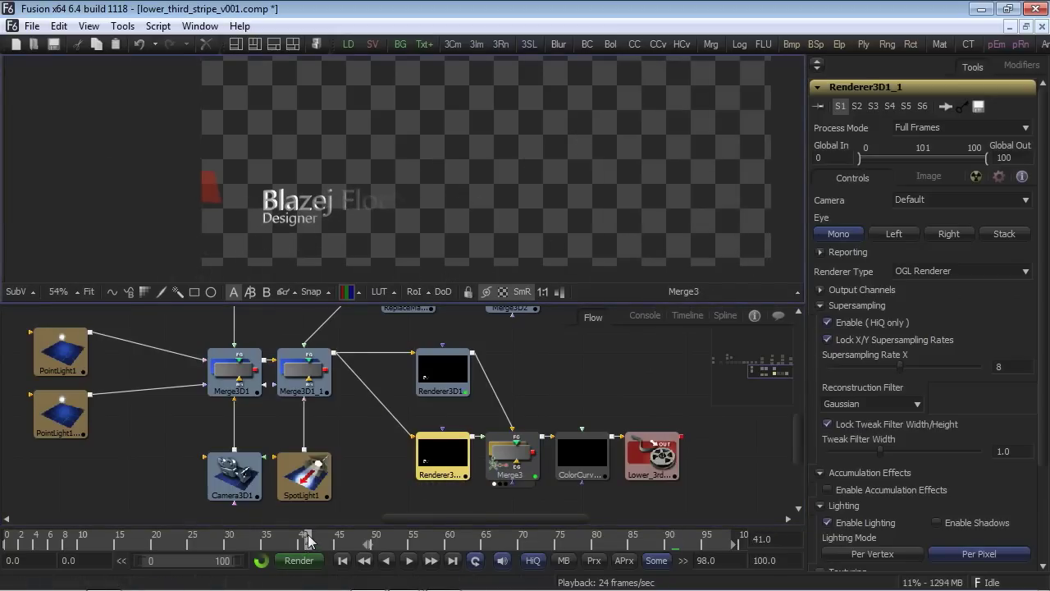
{"action": "mouse_move", "coordinate": [308, 539]}
{"action": "left_mouse_down"}
{"action": "mouse_move", "coordinate": [449, 543]}
{"action": "mouse_move", "coordinate": [296, 542]}
{"action": "left_mouse_up"}
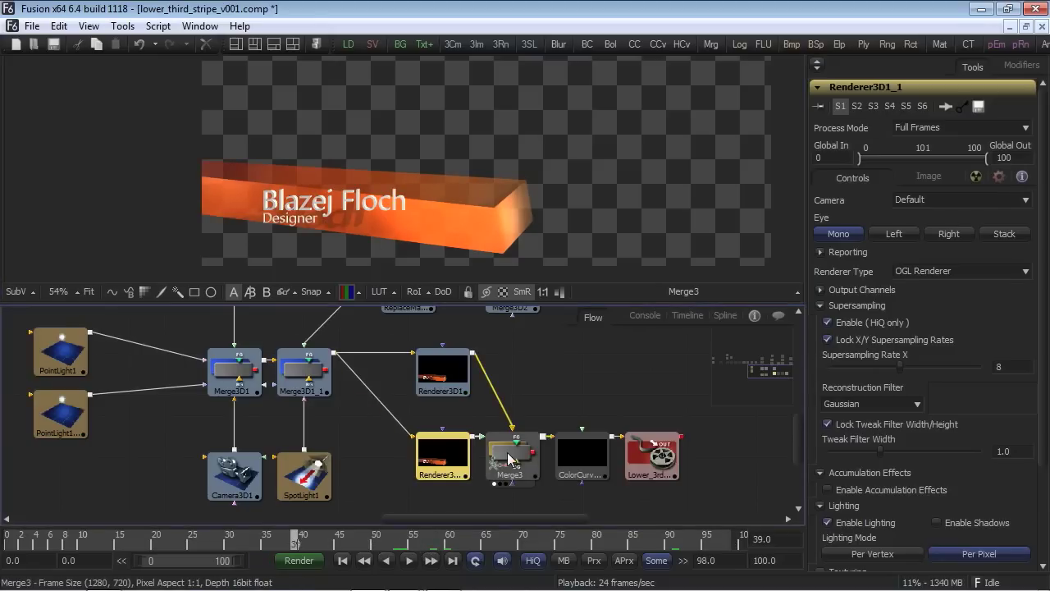
{"action": "left_click", "coordinate": [513, 459]}
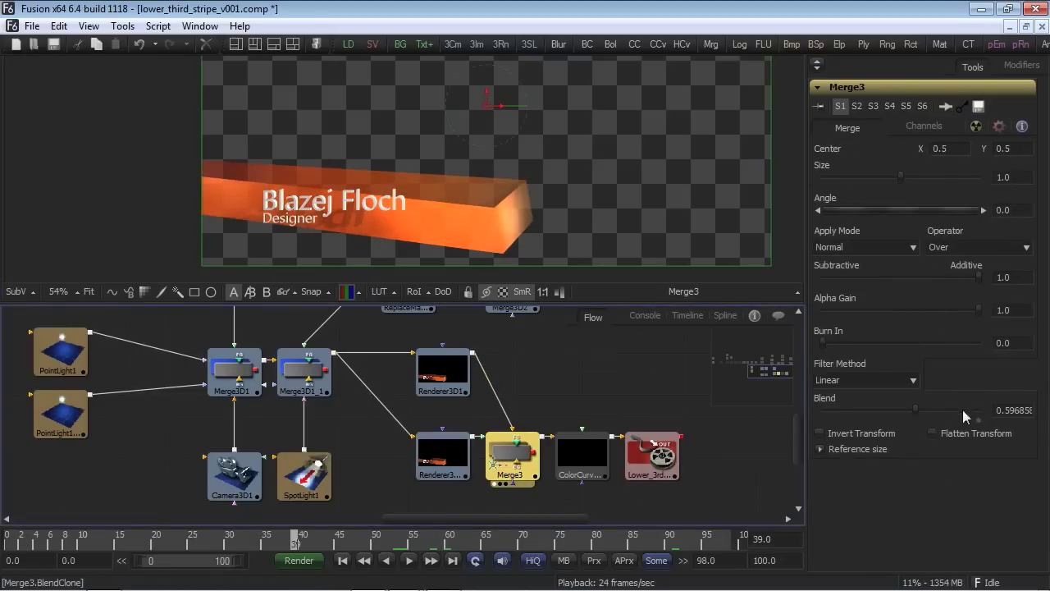
{"action": "left_click_drag", "start_coordinate": [912, 415], "coordinate": [1014, 415]}
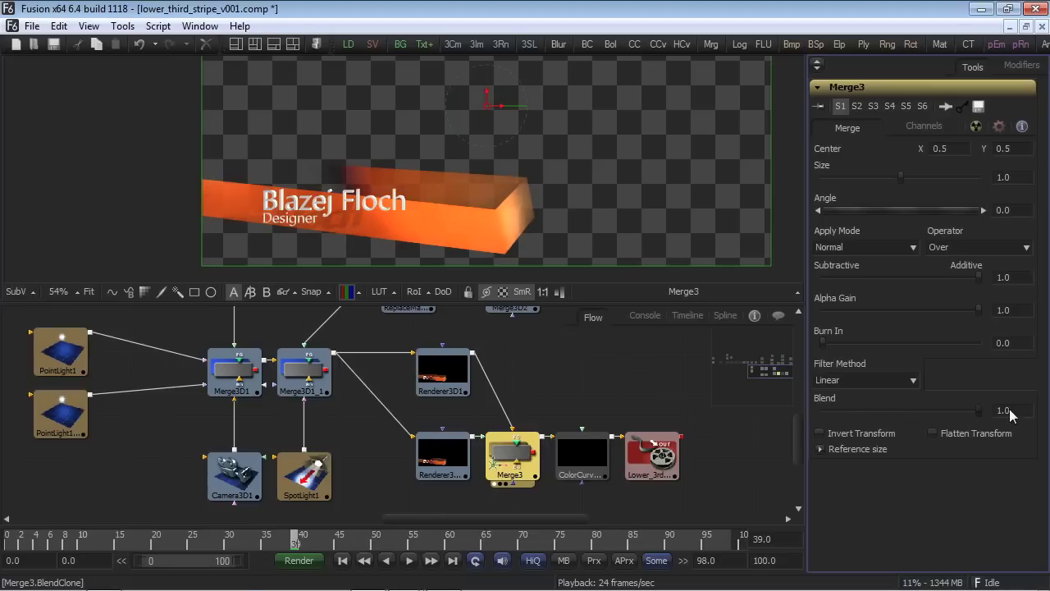